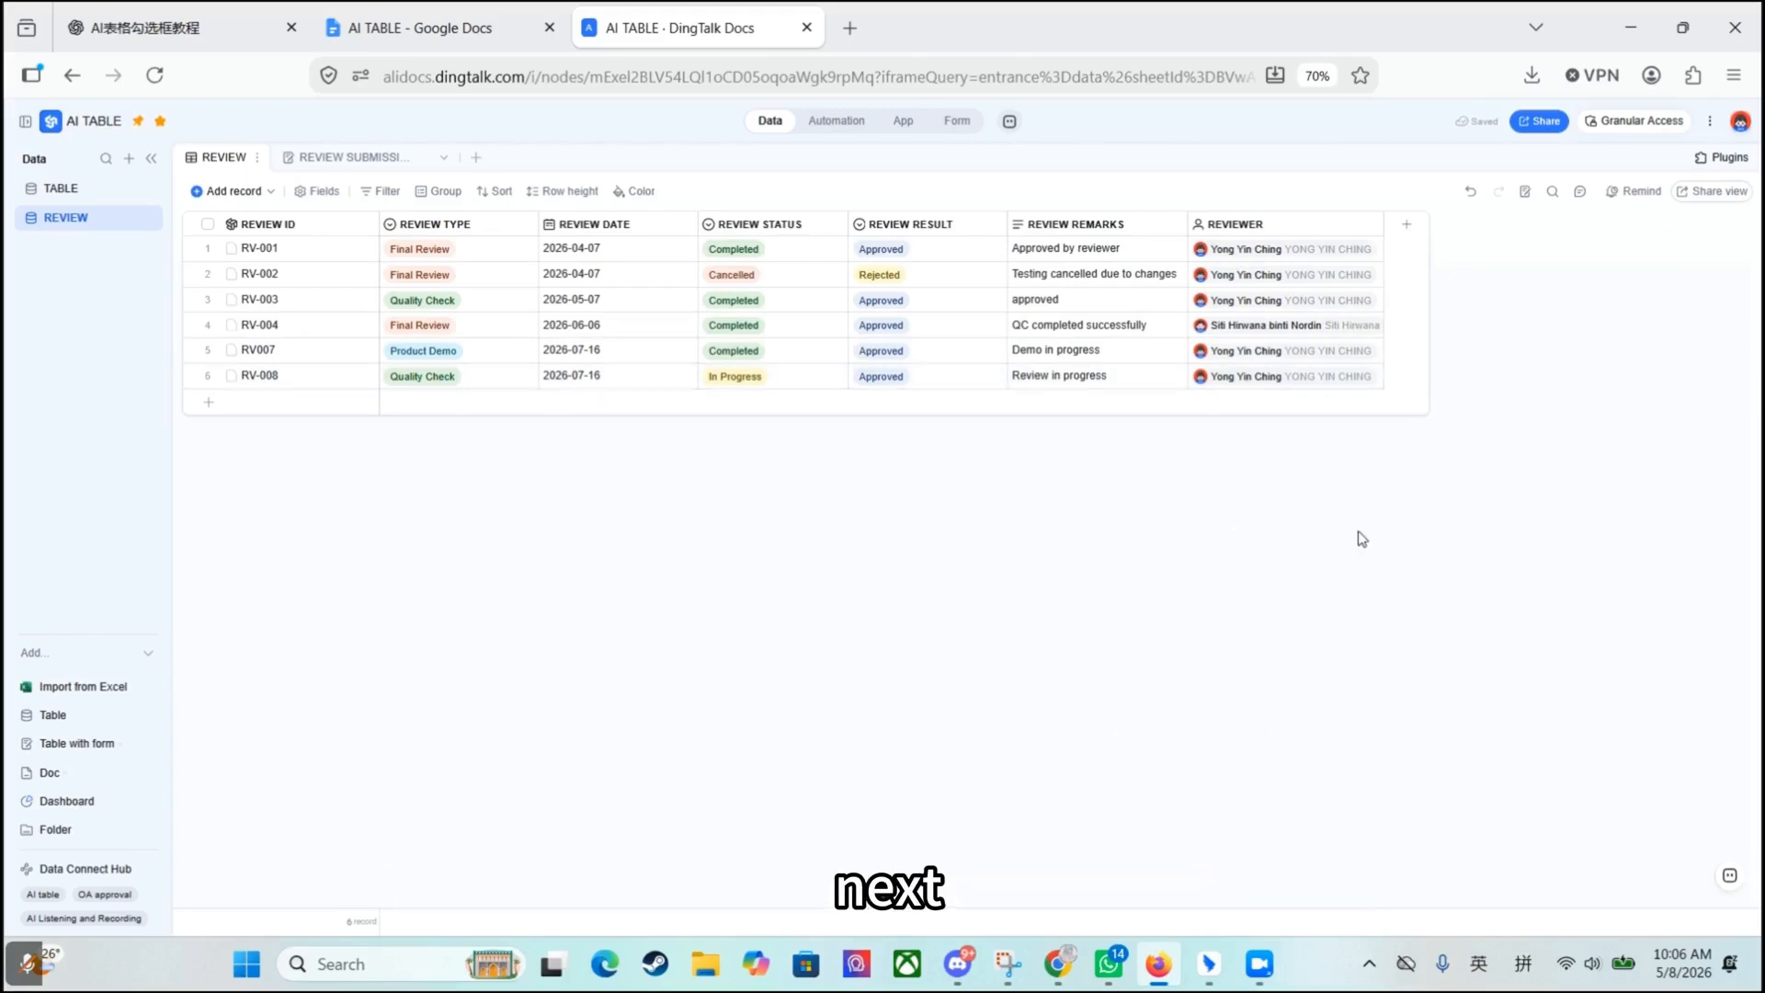
- Add a Formula field named REVIEW SUMMARY to the REVIEW table and open its formula for editing
{"action": "left_click", "coordinate": [1407, 223]}
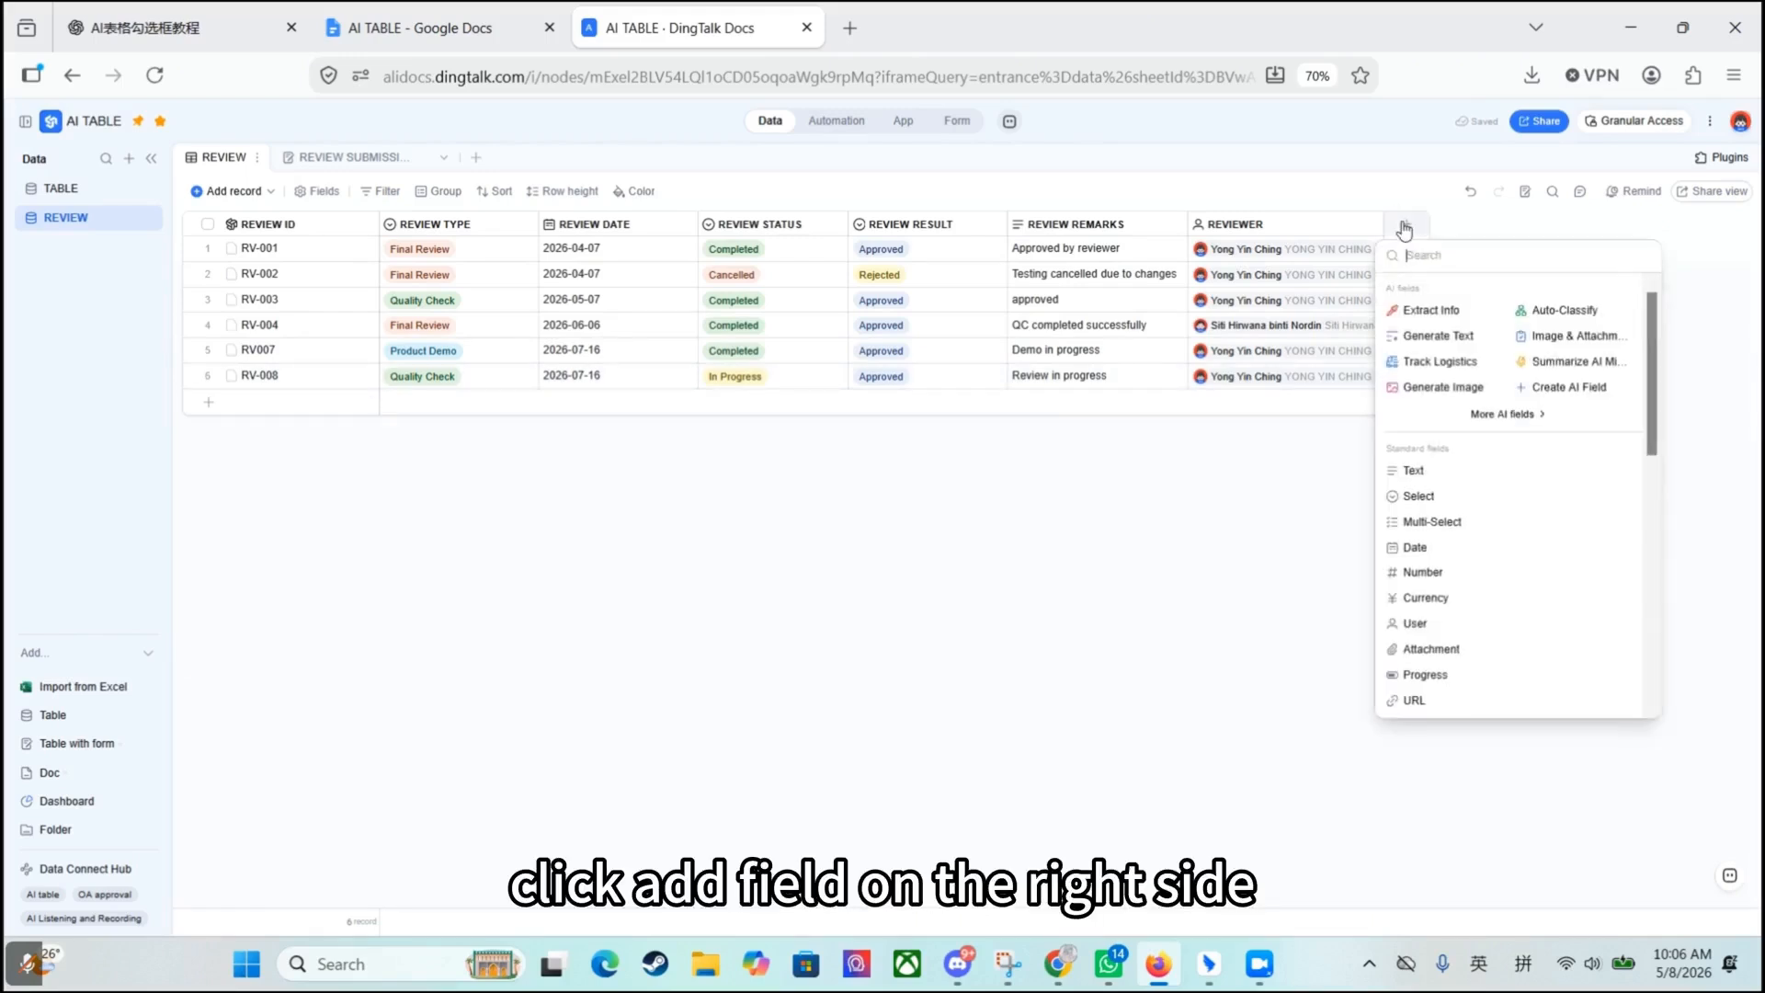
{"action": "scroll", "coordinate": [1462, 433], "scroll_direction": "down", "scroll_amount": 2}
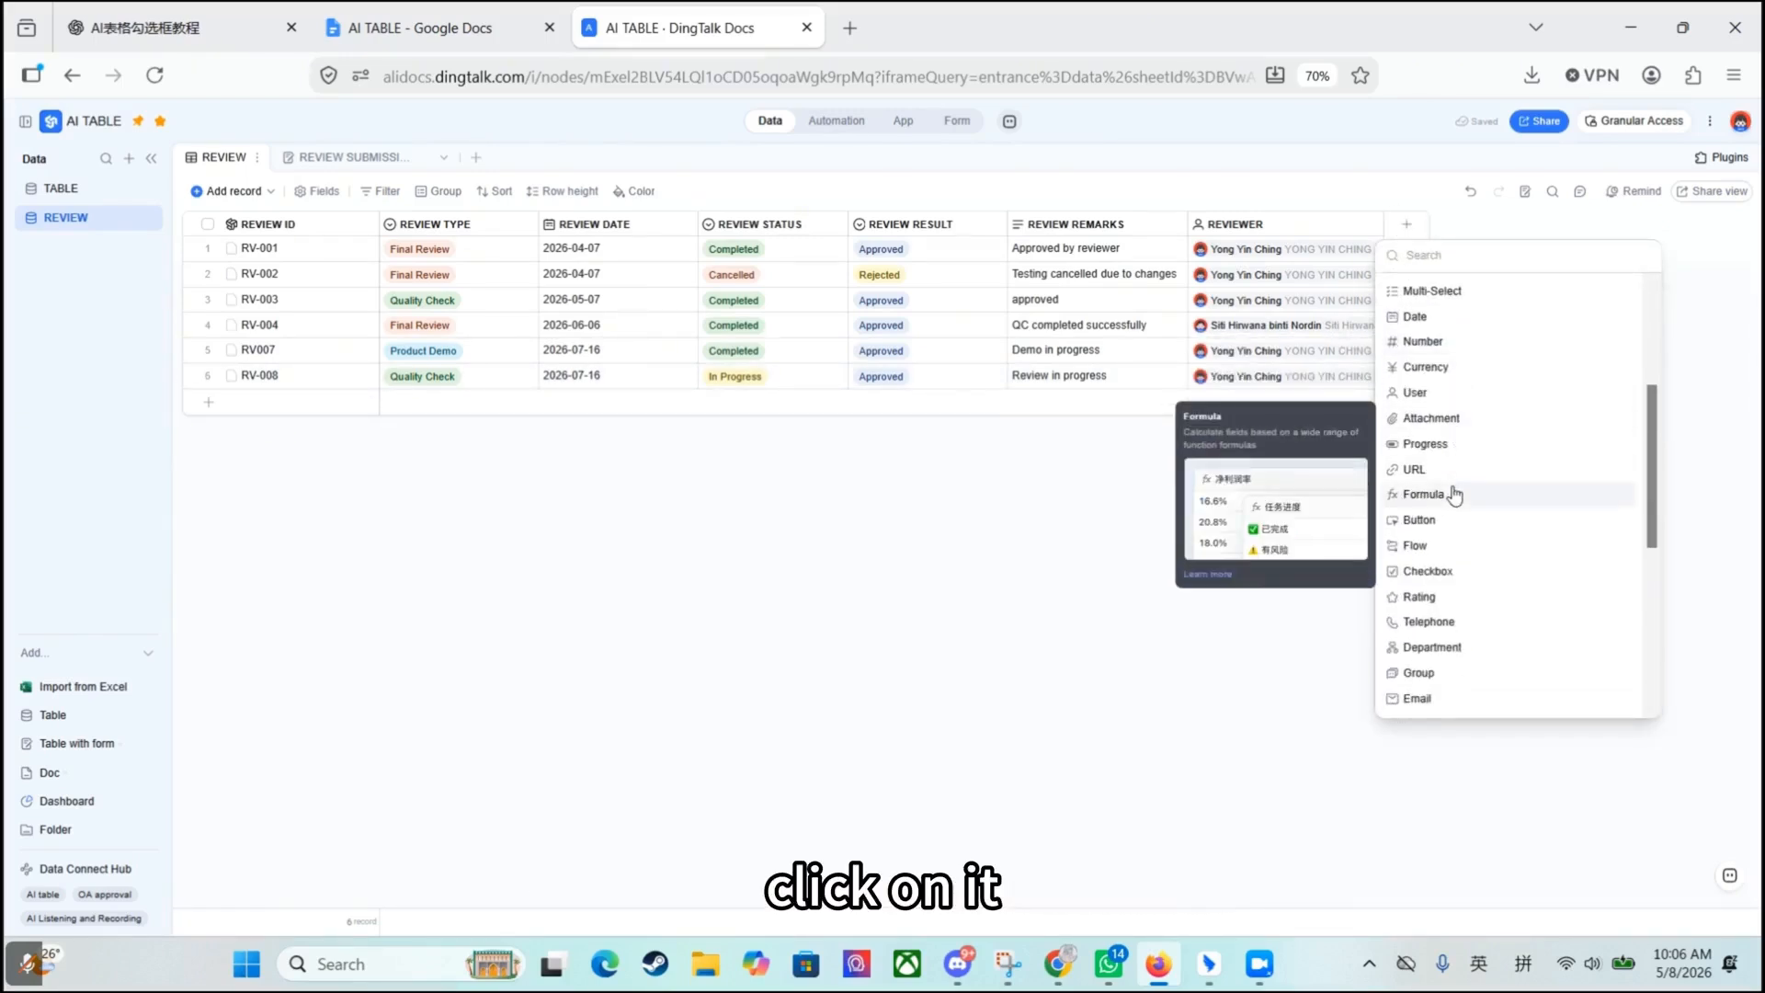
{"action": "left_click", "coordinate": [1430, 524]}
{"action": "type", "text": "REVIEW SUMMARY"}
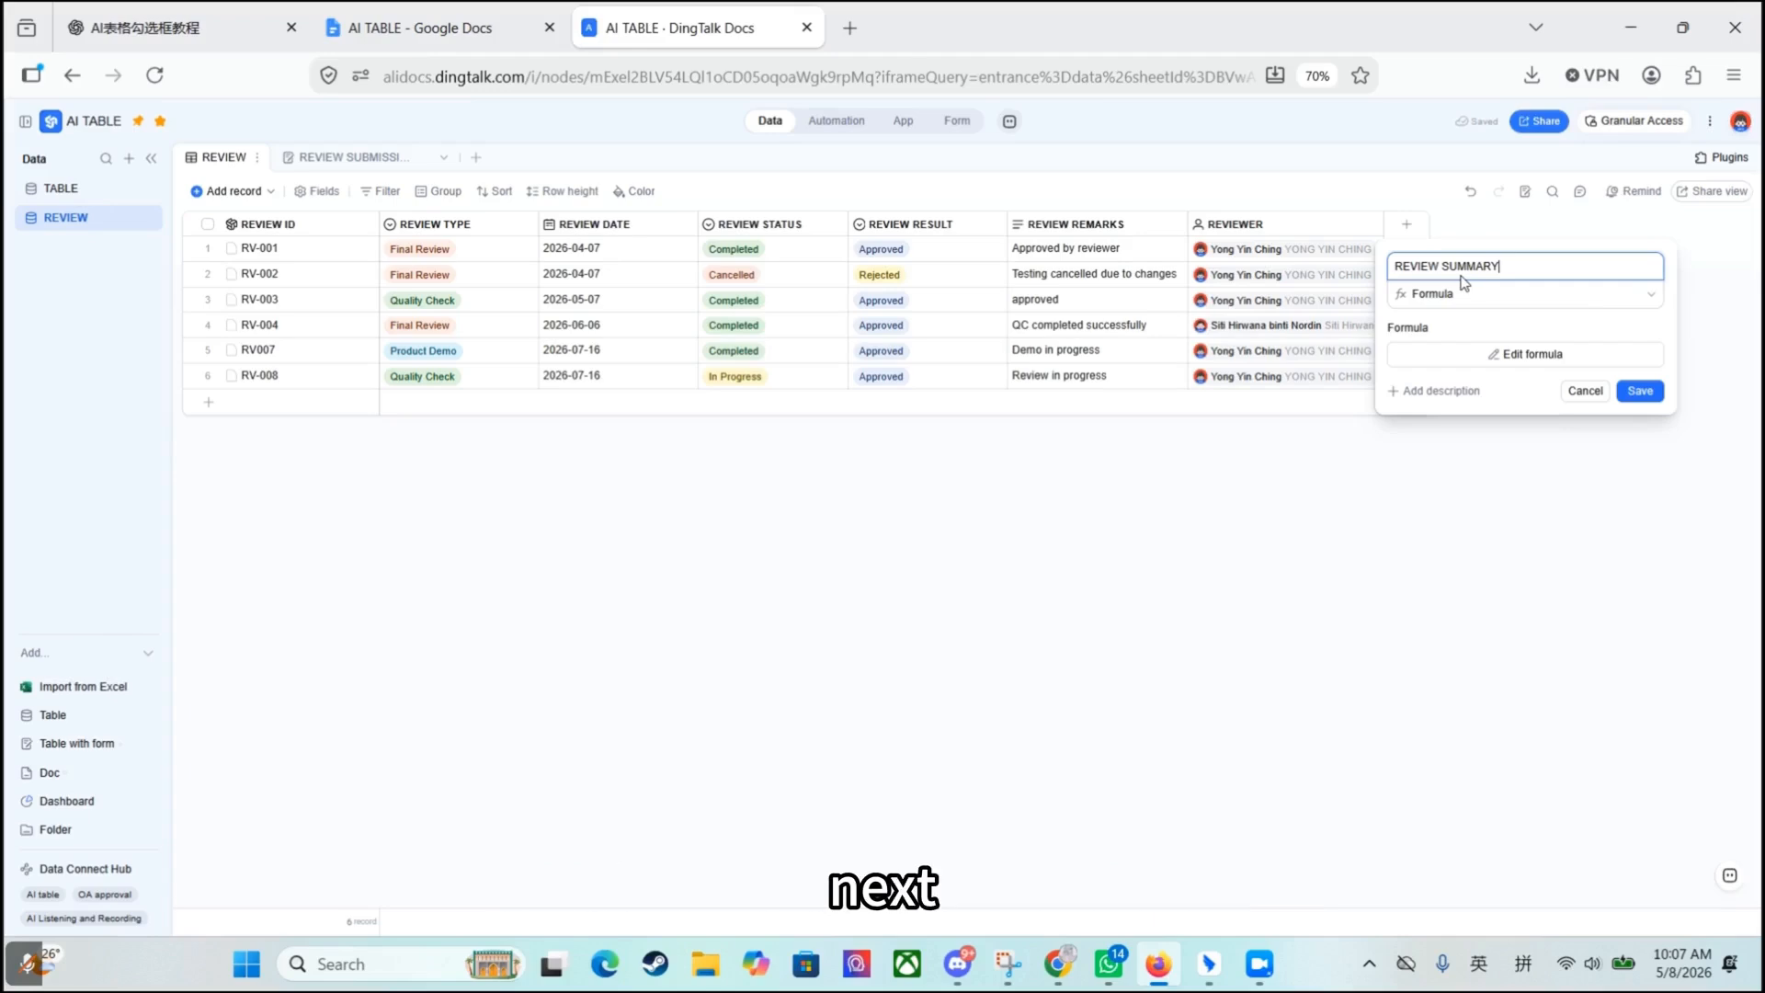
{"action": "left_click", "coordinate": [1508, 355]}
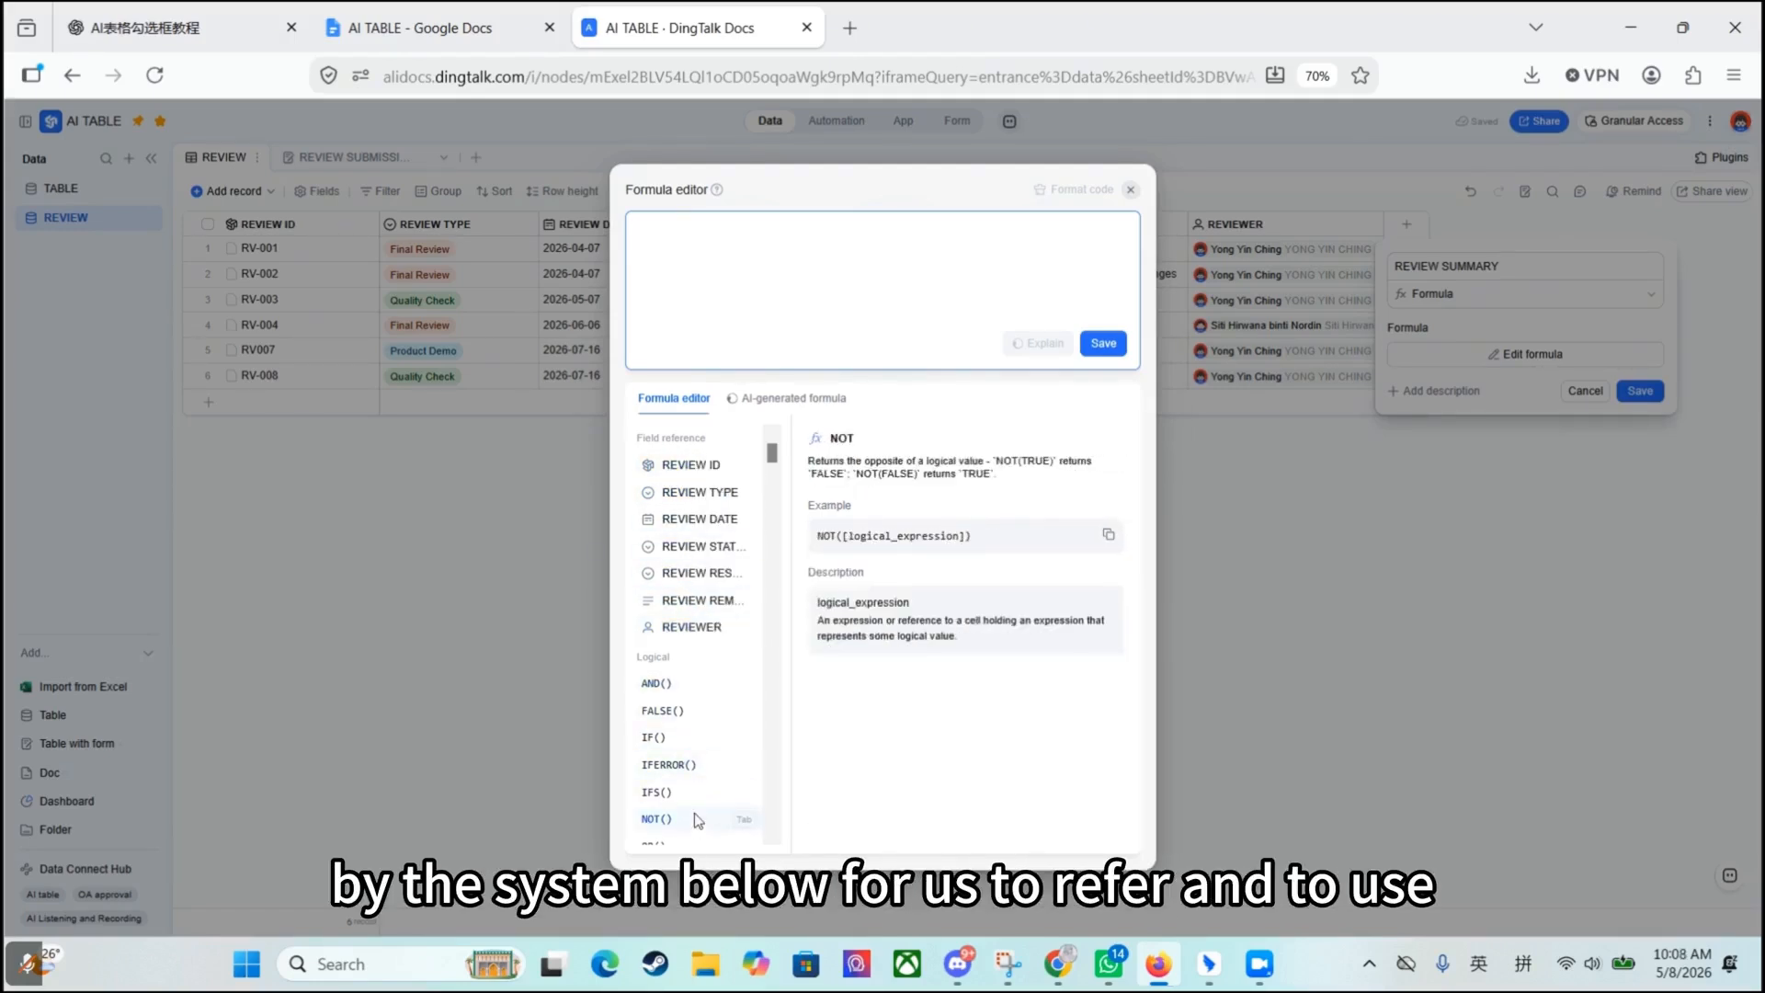
- Examine the available function categories, from Logical, Information and Date & Time through Text, Math, Engineering, Statistical and Financial to Alidoc
{"action": "scroll", "coordinate": [694, 681], "scroll_direction": "down", "scroll_amount": 3}
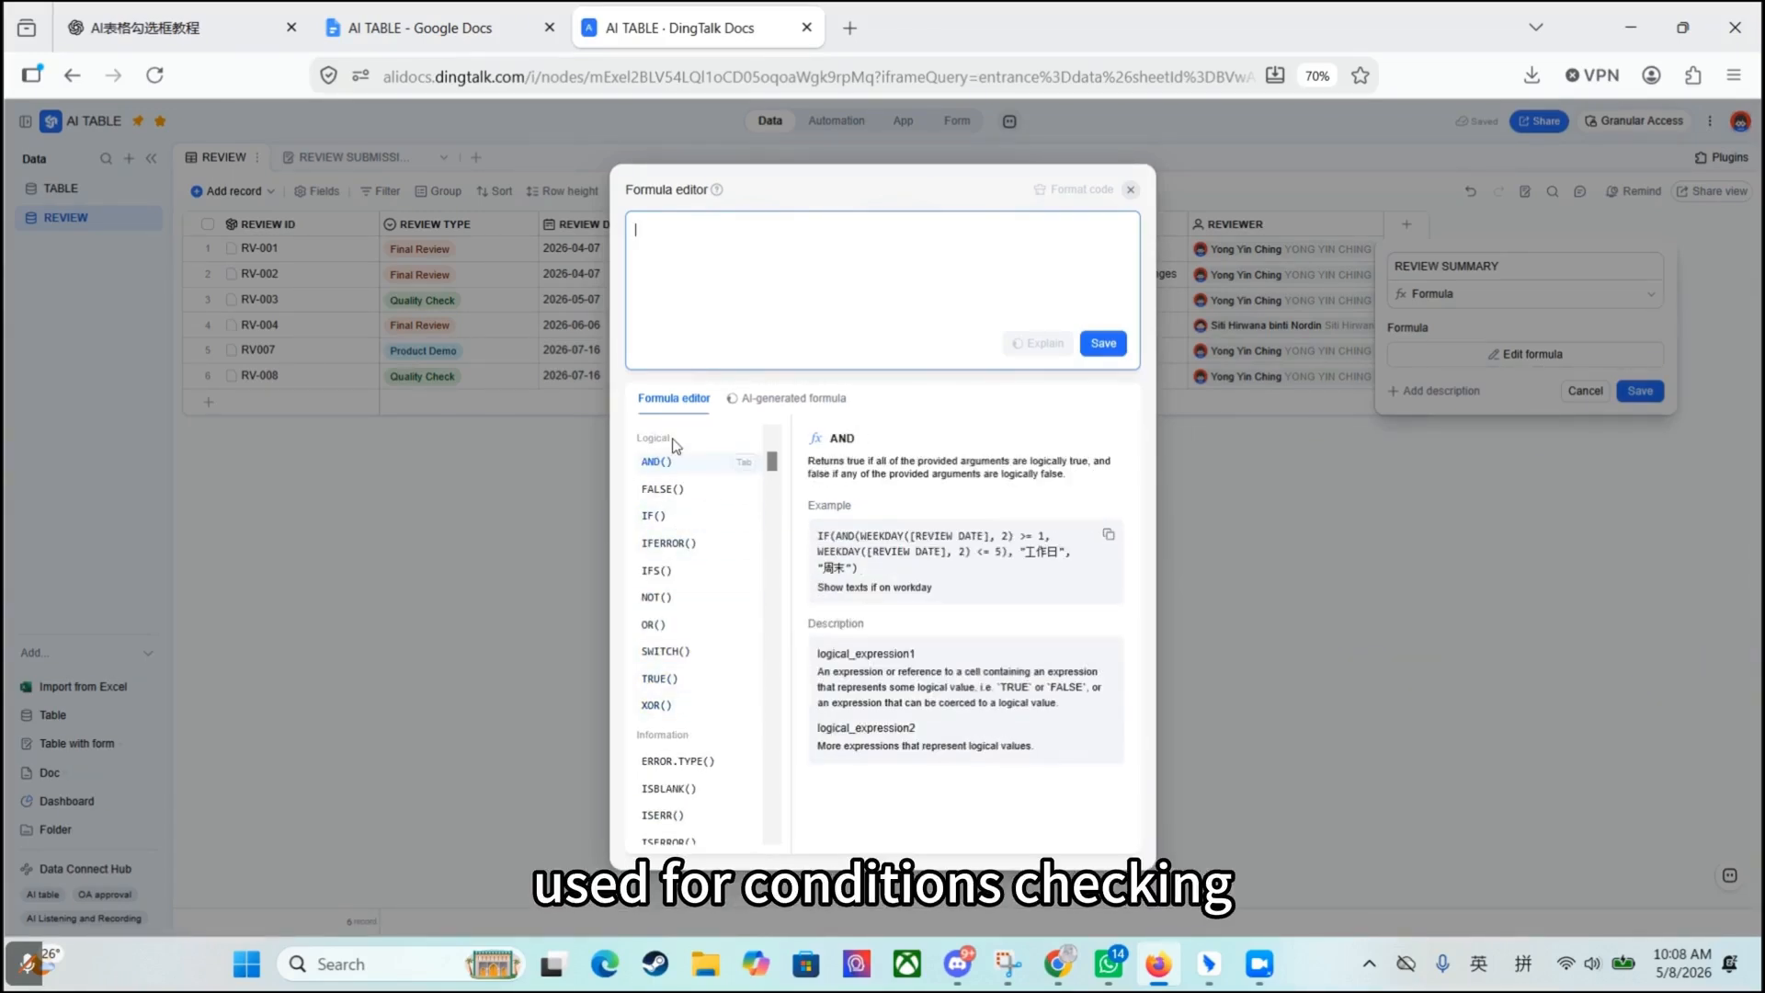
{"action": "scroll", "coordinate": [691, 589], "scroll_direction": "down", "scroll_amount": 3}
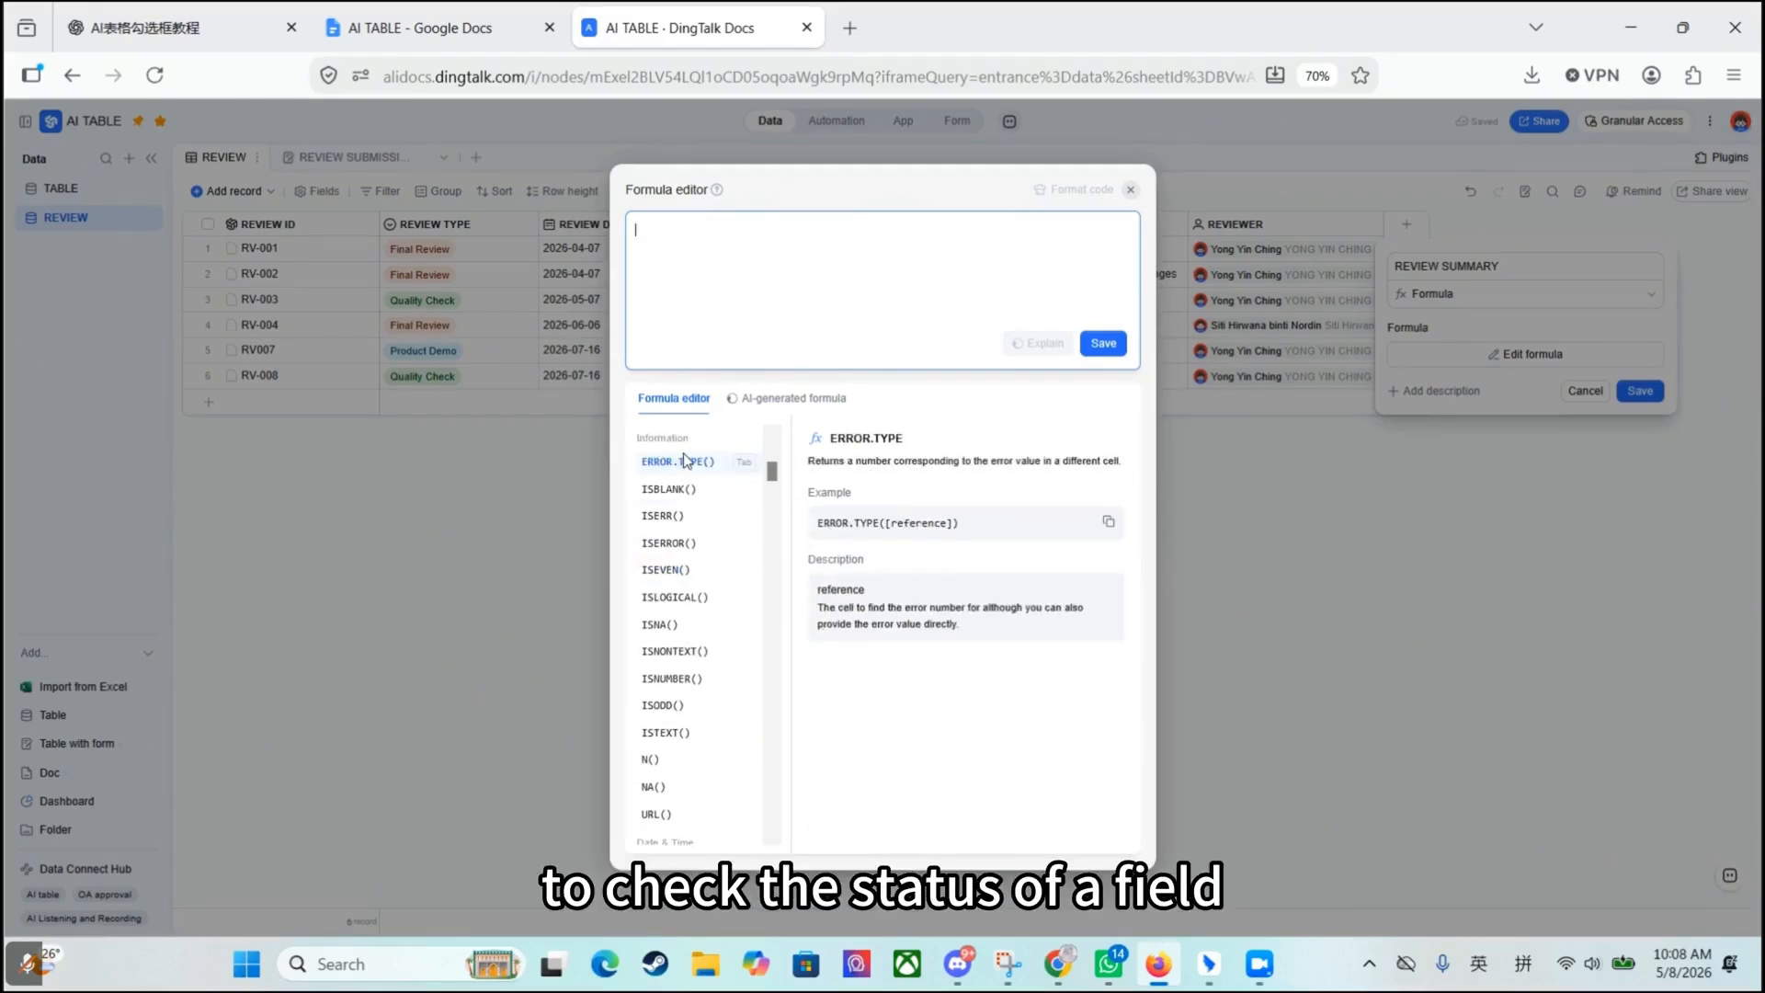
{"action": "scroll", "coordinate": [684, 460], "scroll_direction": "down", "scroll_amount": 4}
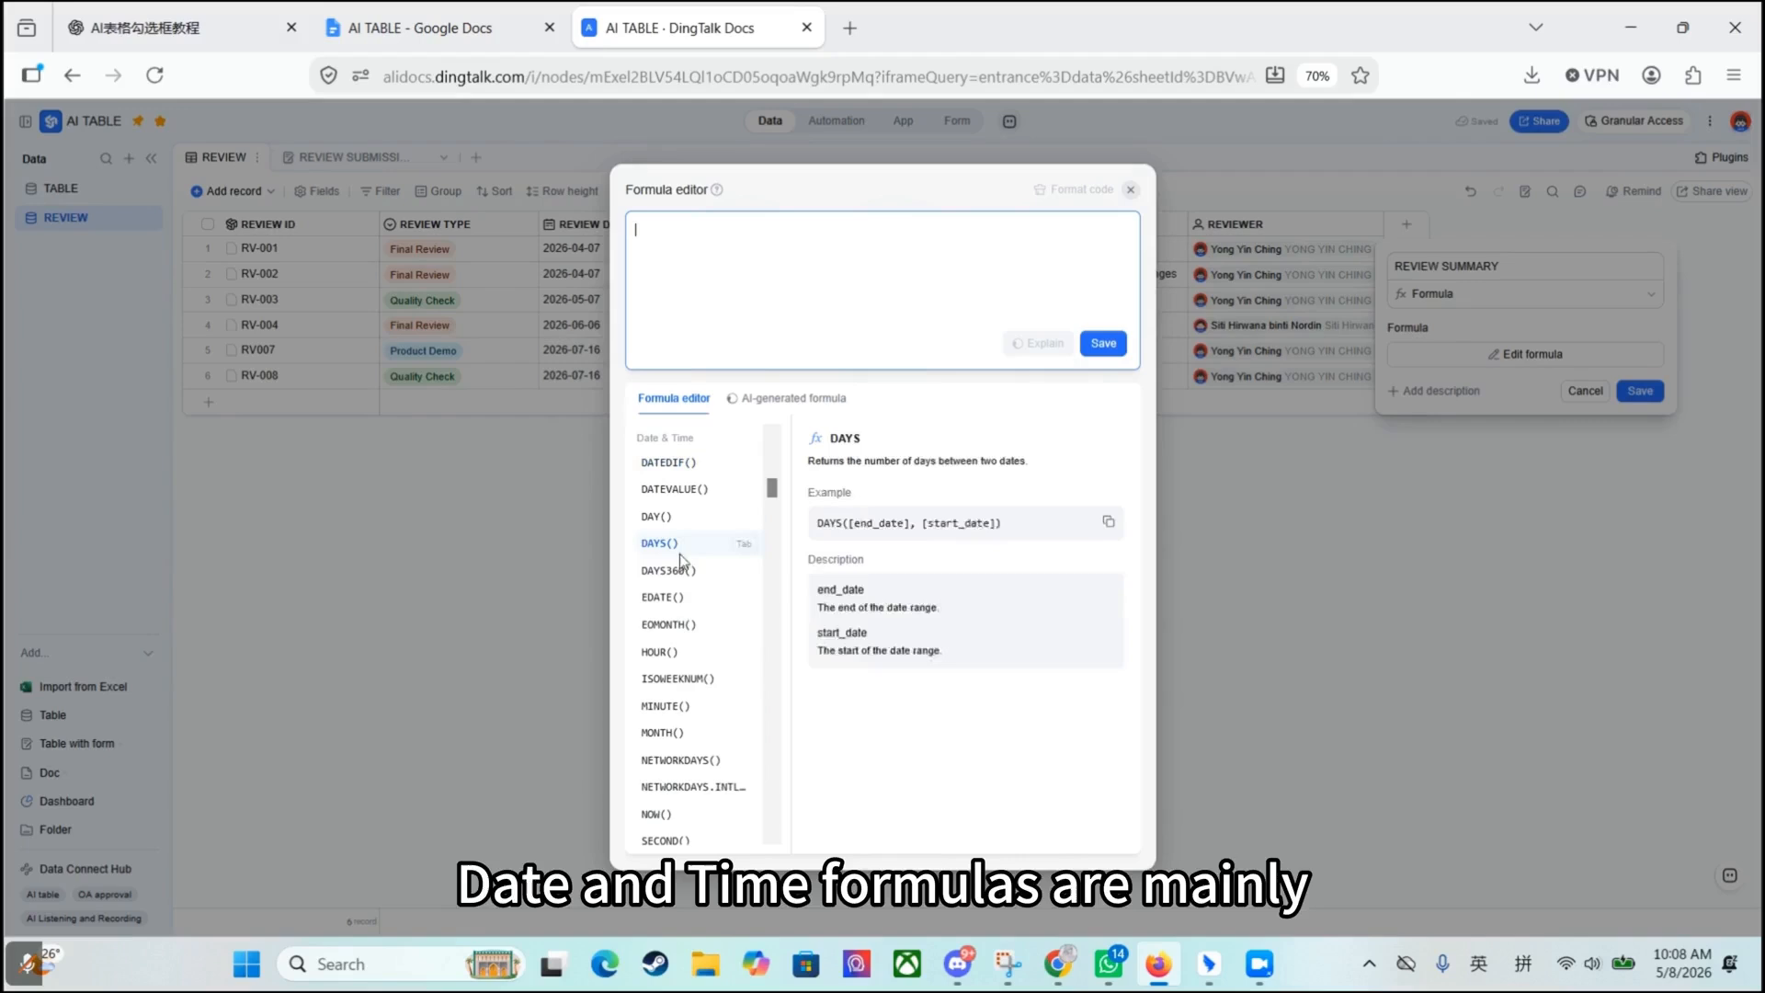
{"action": "scroll", "coordinate": [671, 543], "scroll_direction": "down", "scroll_amount": 4}
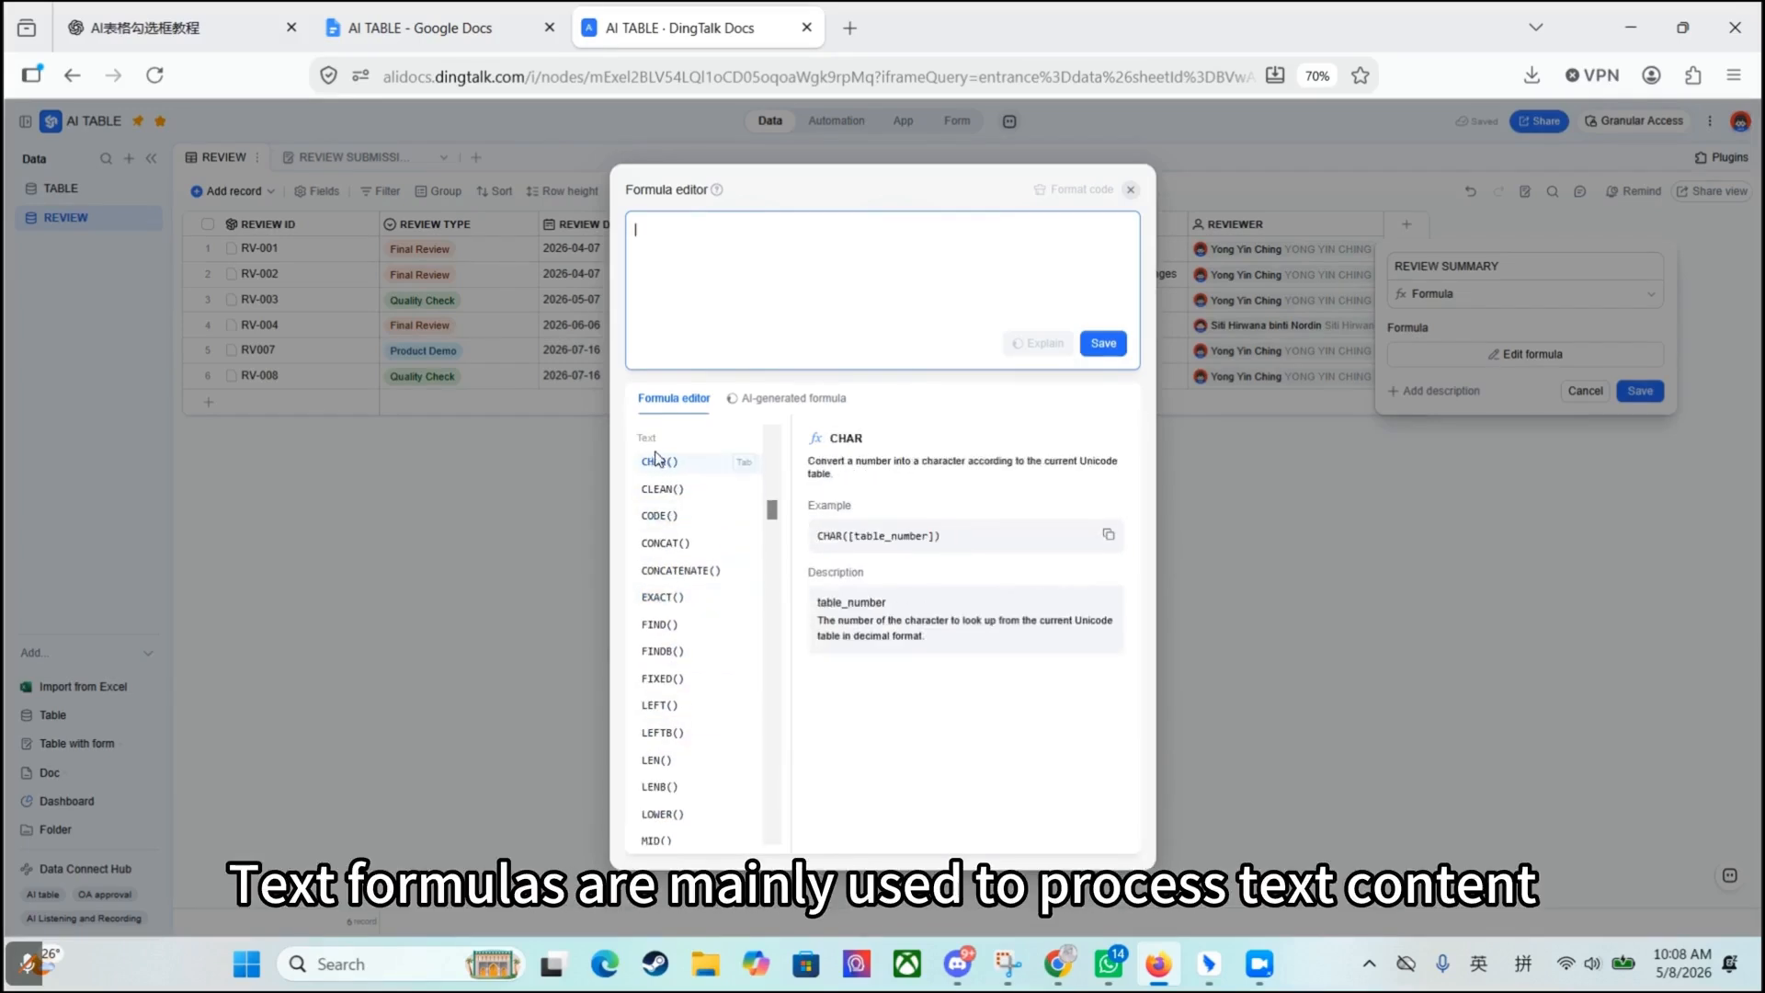
{"action": "scroll", "coordinate": [657, 455], "scroll_direction": "down", "scroll_amount": 5}
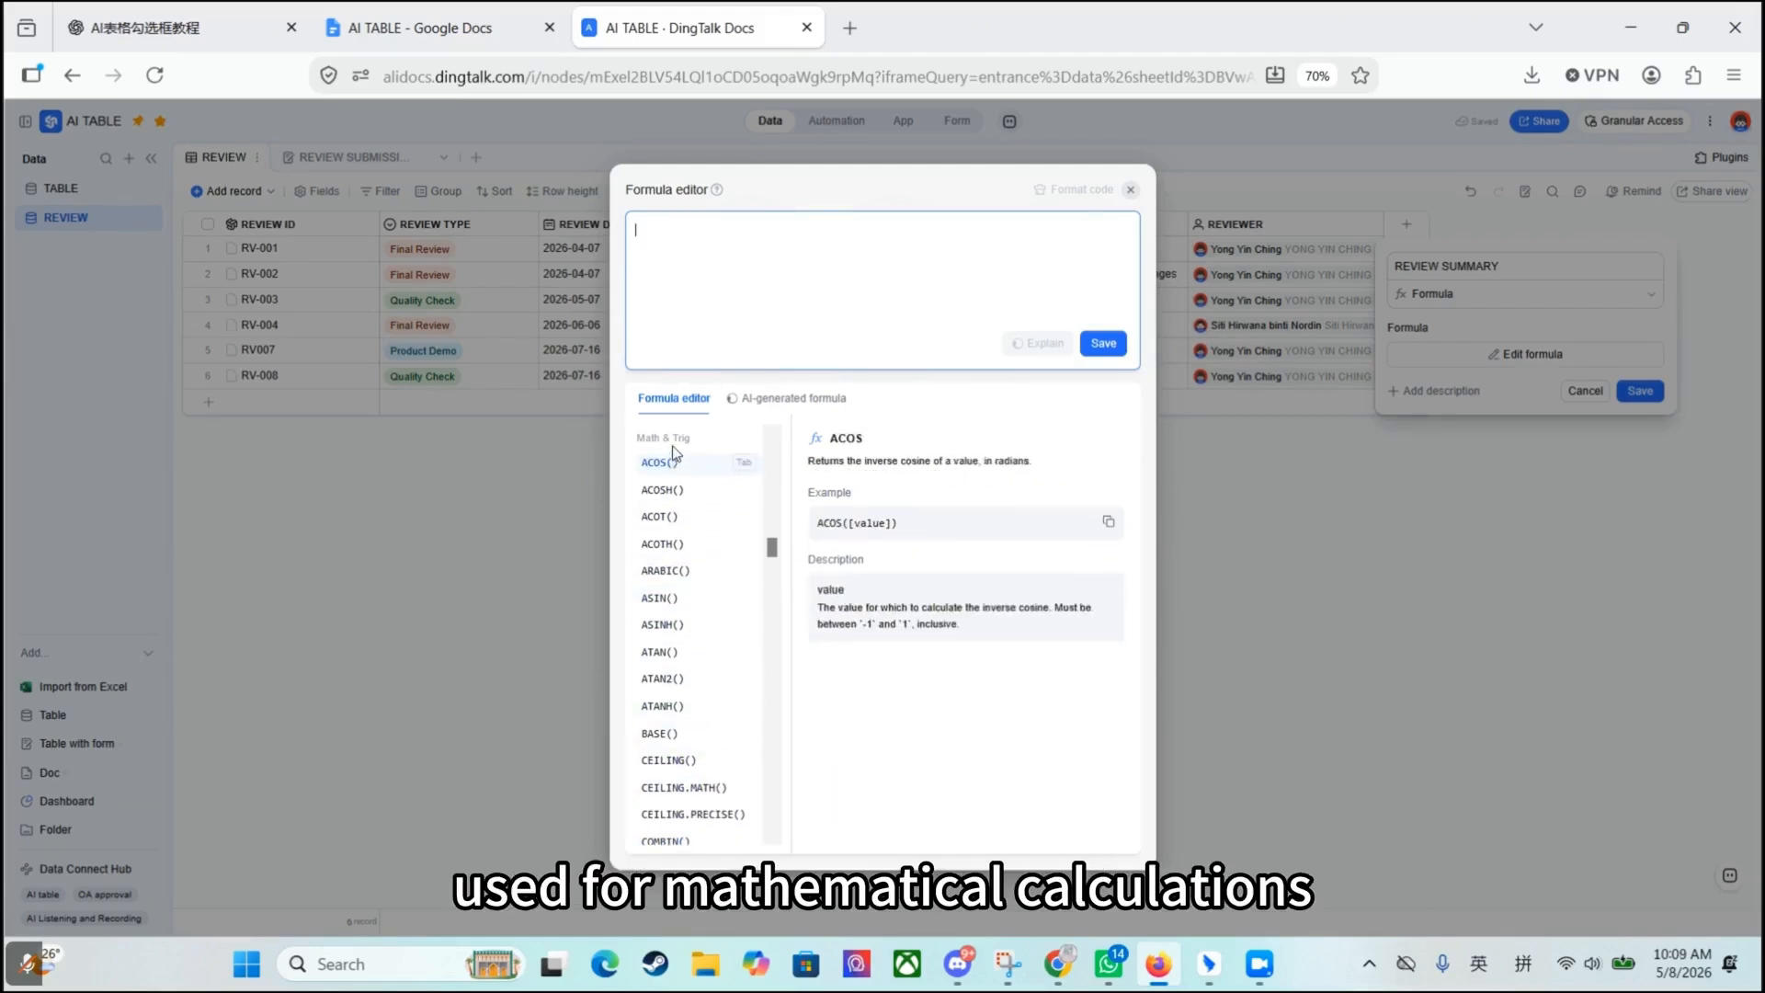
{"action": "scroll", "coordinate": [676, 455], "scroll_direction": "down", "scroll_amount": 10}
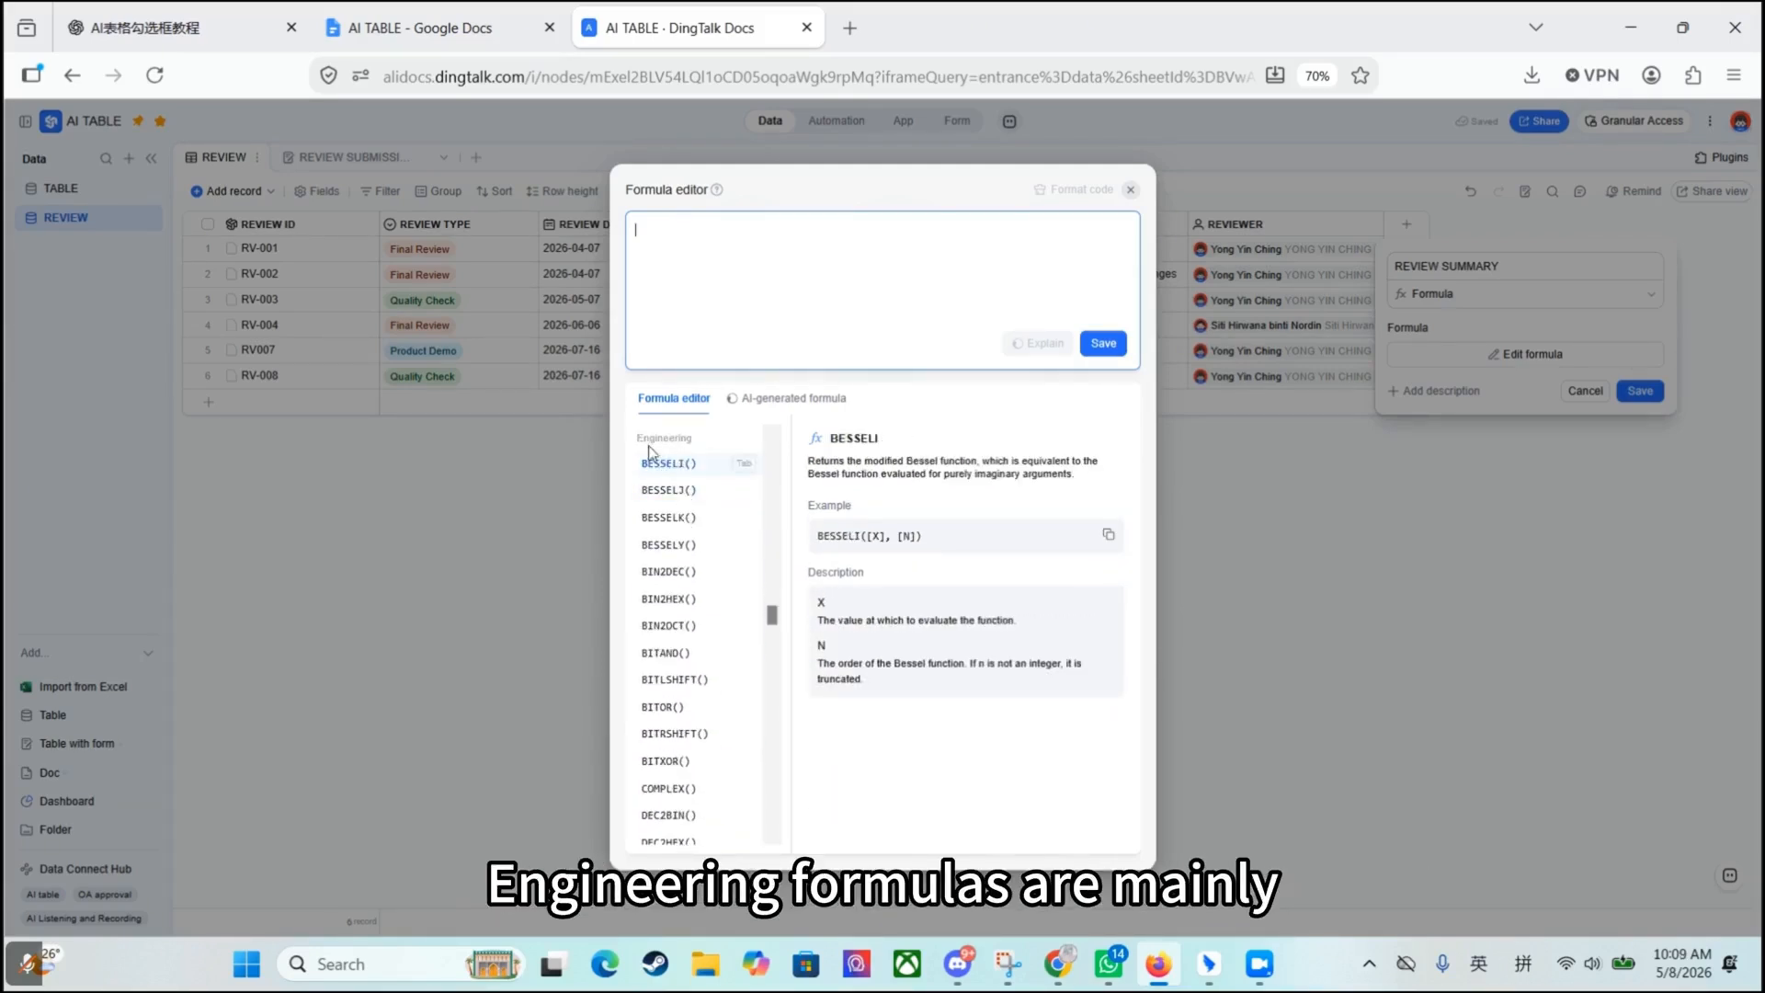
{"action": "scroll", "coordinate": [694, 644], "scroll_direction": "down", "scroll_amount": 15}
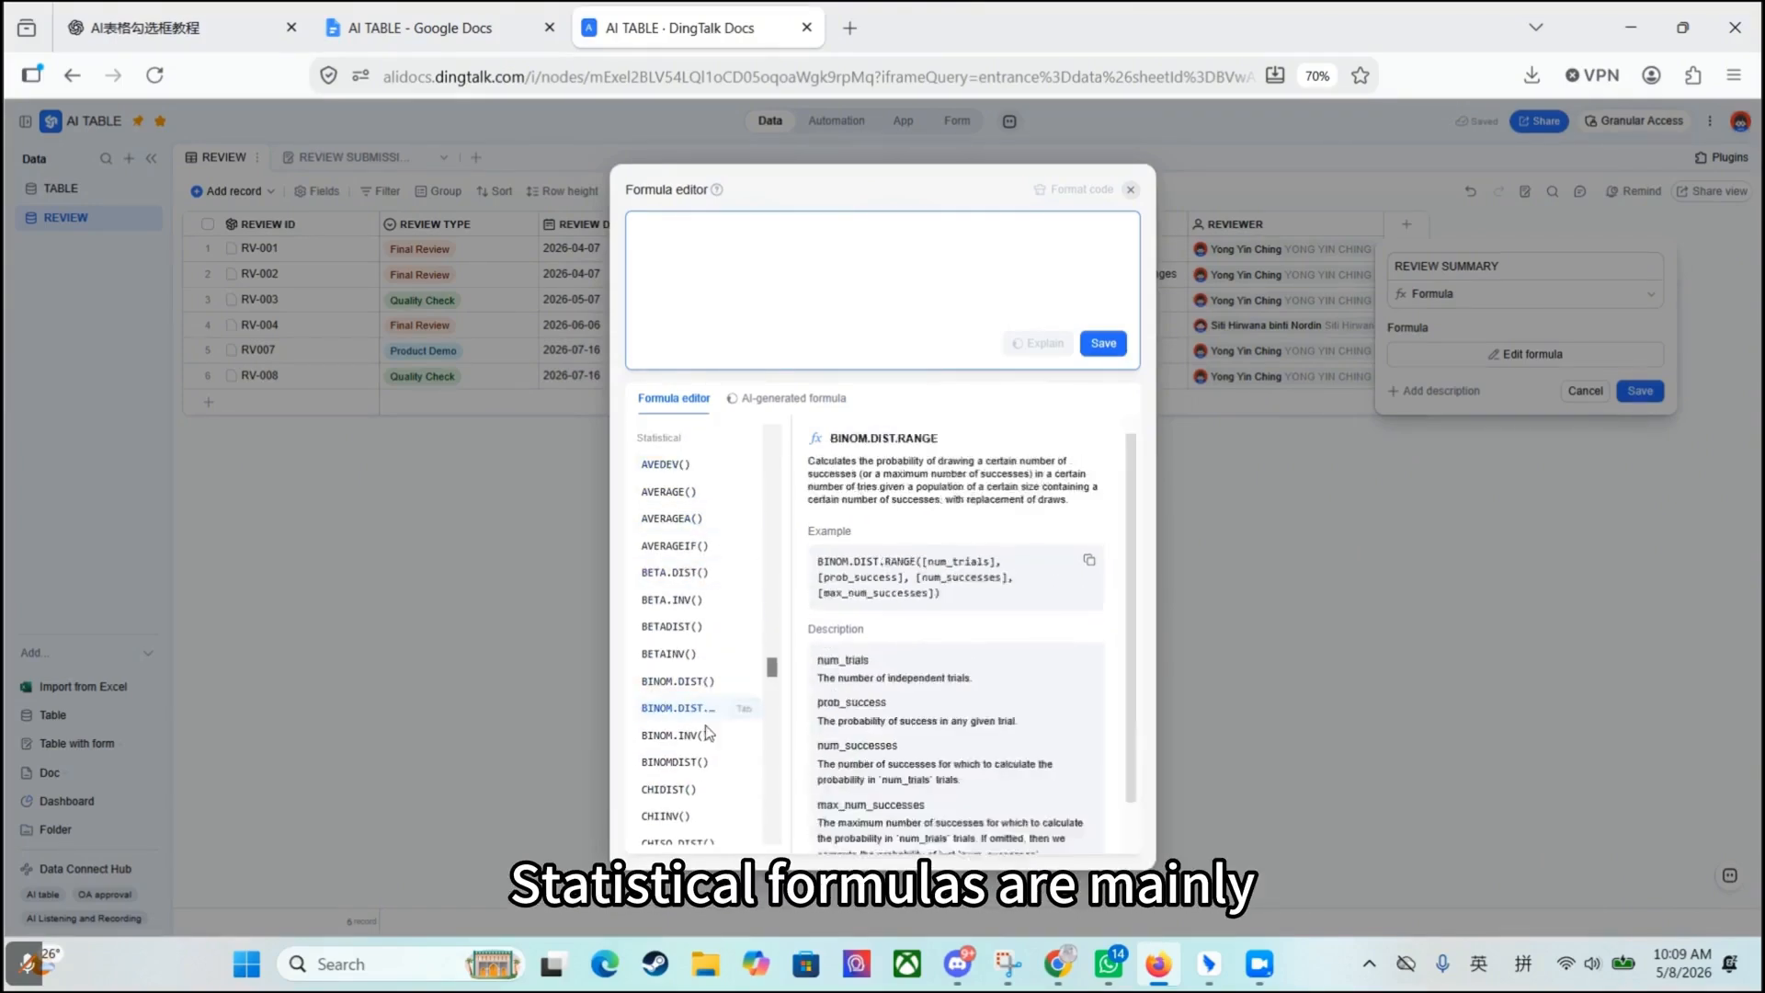
{"action": "scroll", "coordinate": [697, 481], "scroll_direction": "down", "scroll_amount": 10}
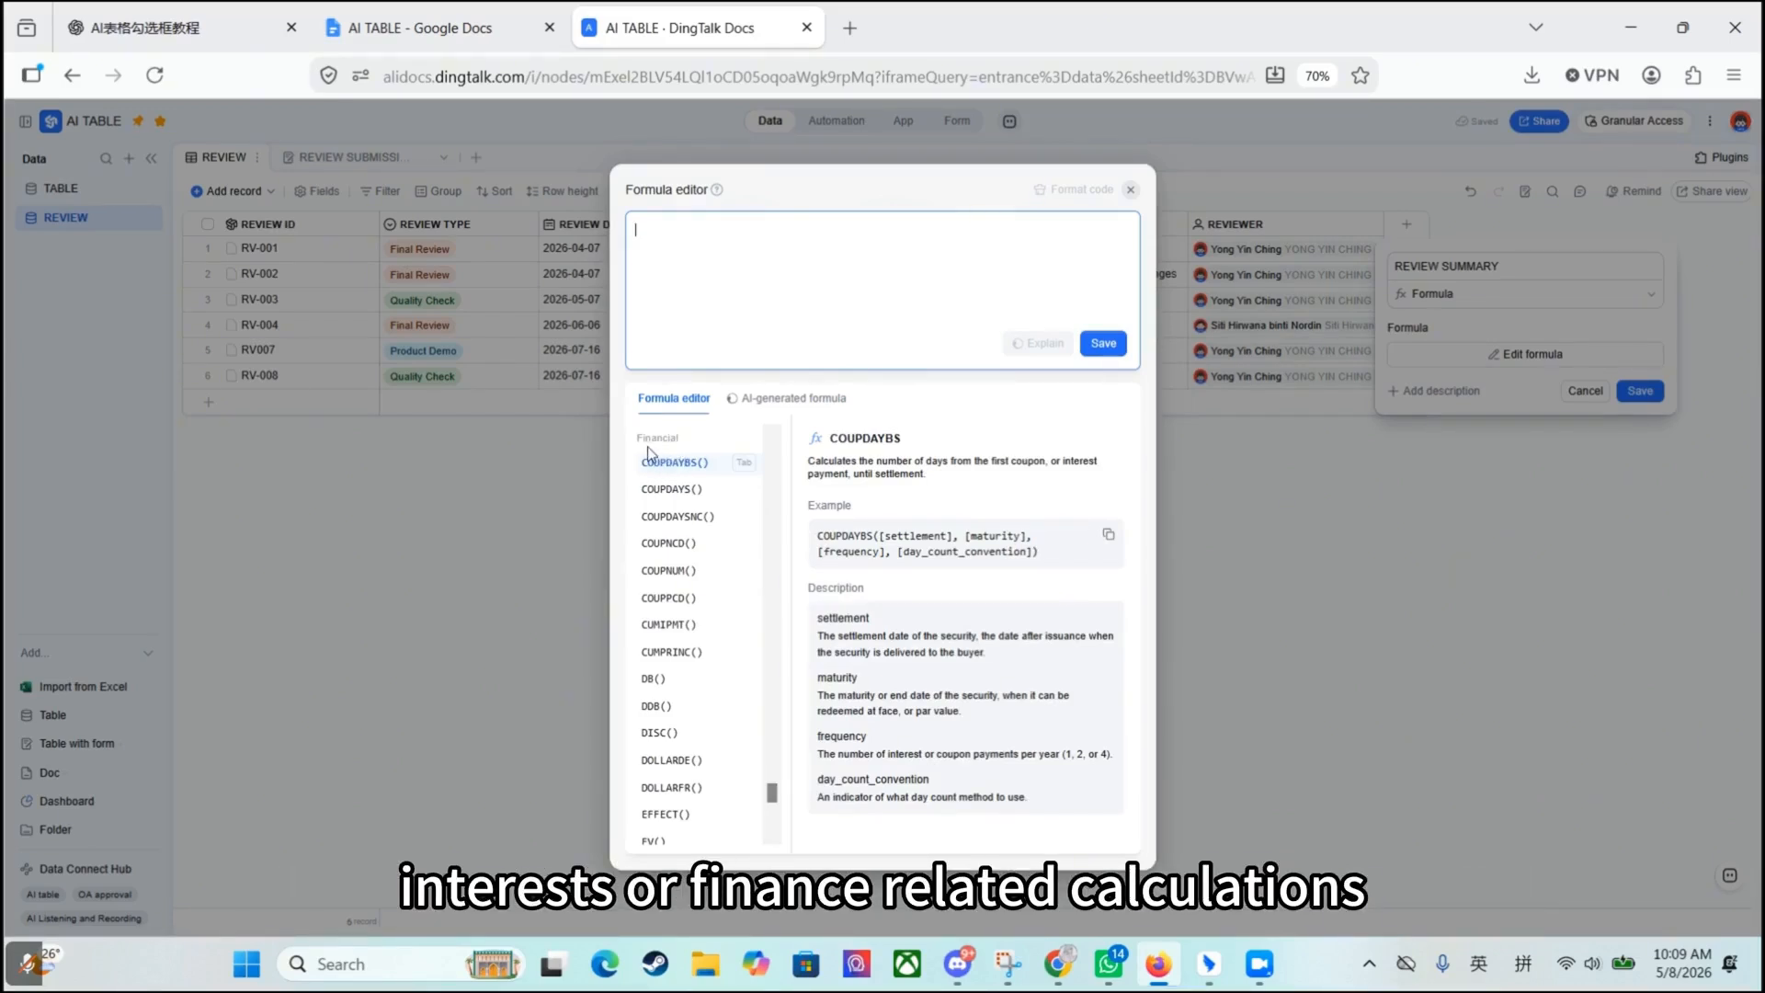
{"action": "scroll", "coordinate": [680, 736], "scroll_direction": "down", "scroll_amount": 8}
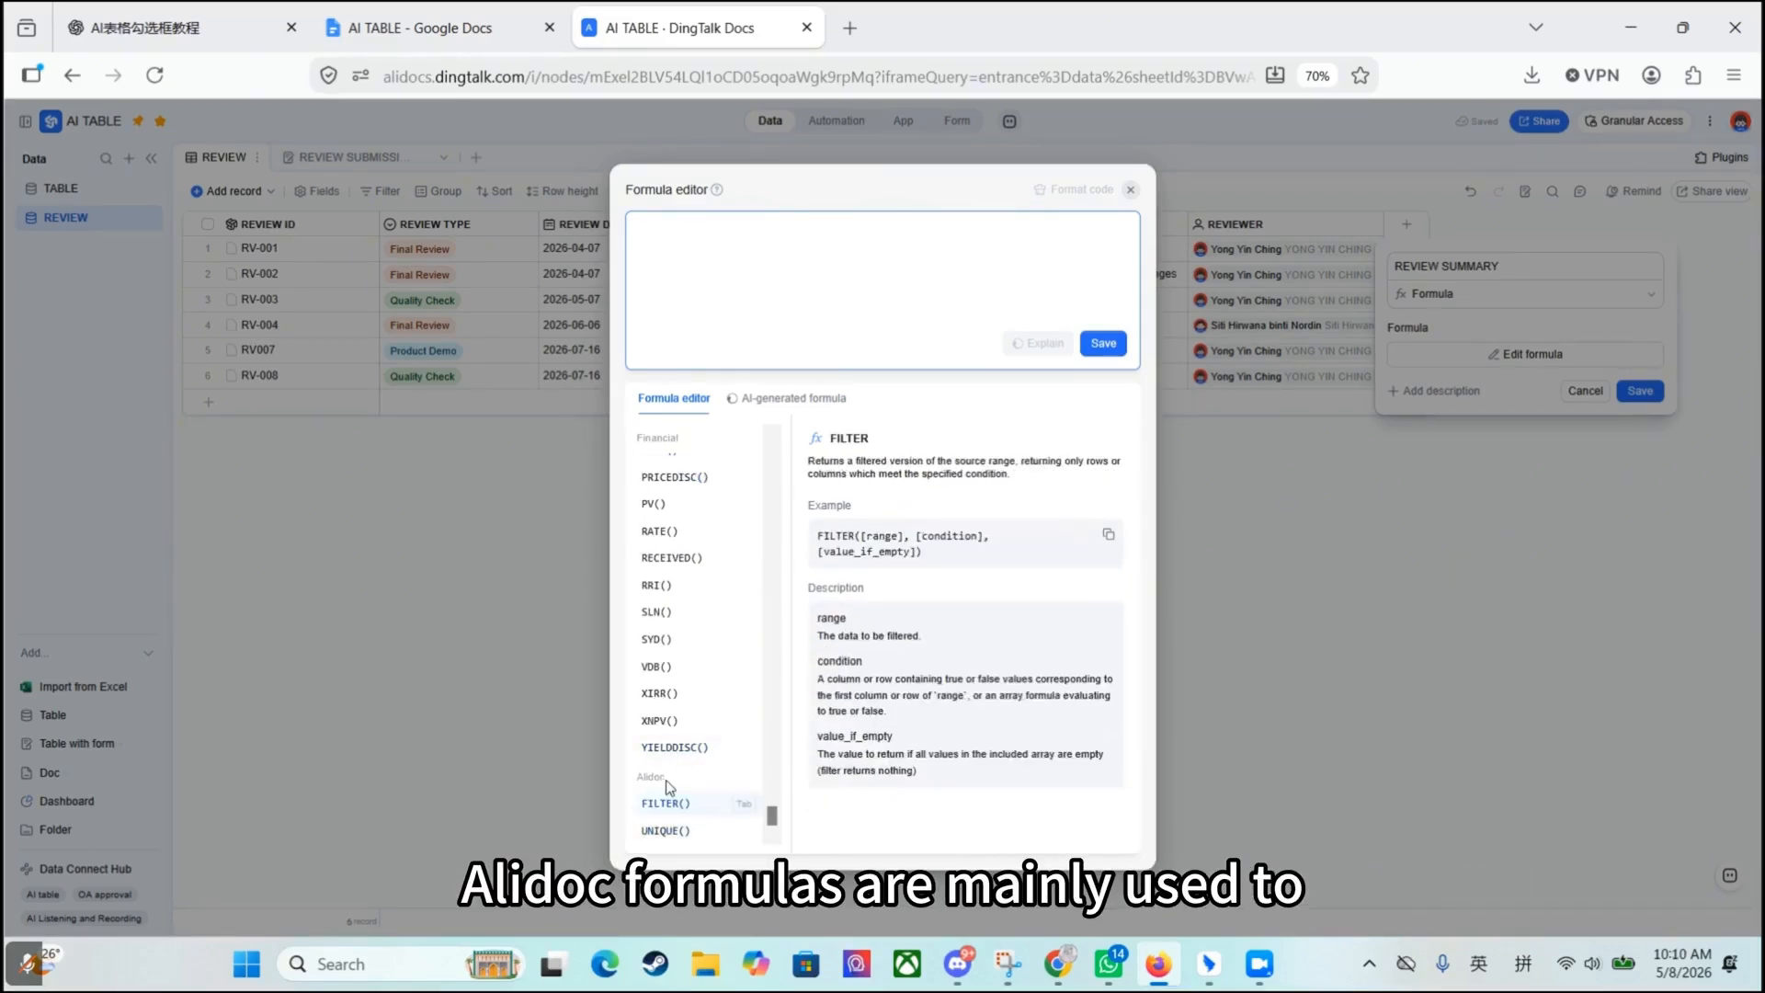
{"action": "scroll", "coordinate": [662, 736], "scroll_direction": "up", "scroll_amount": 15}
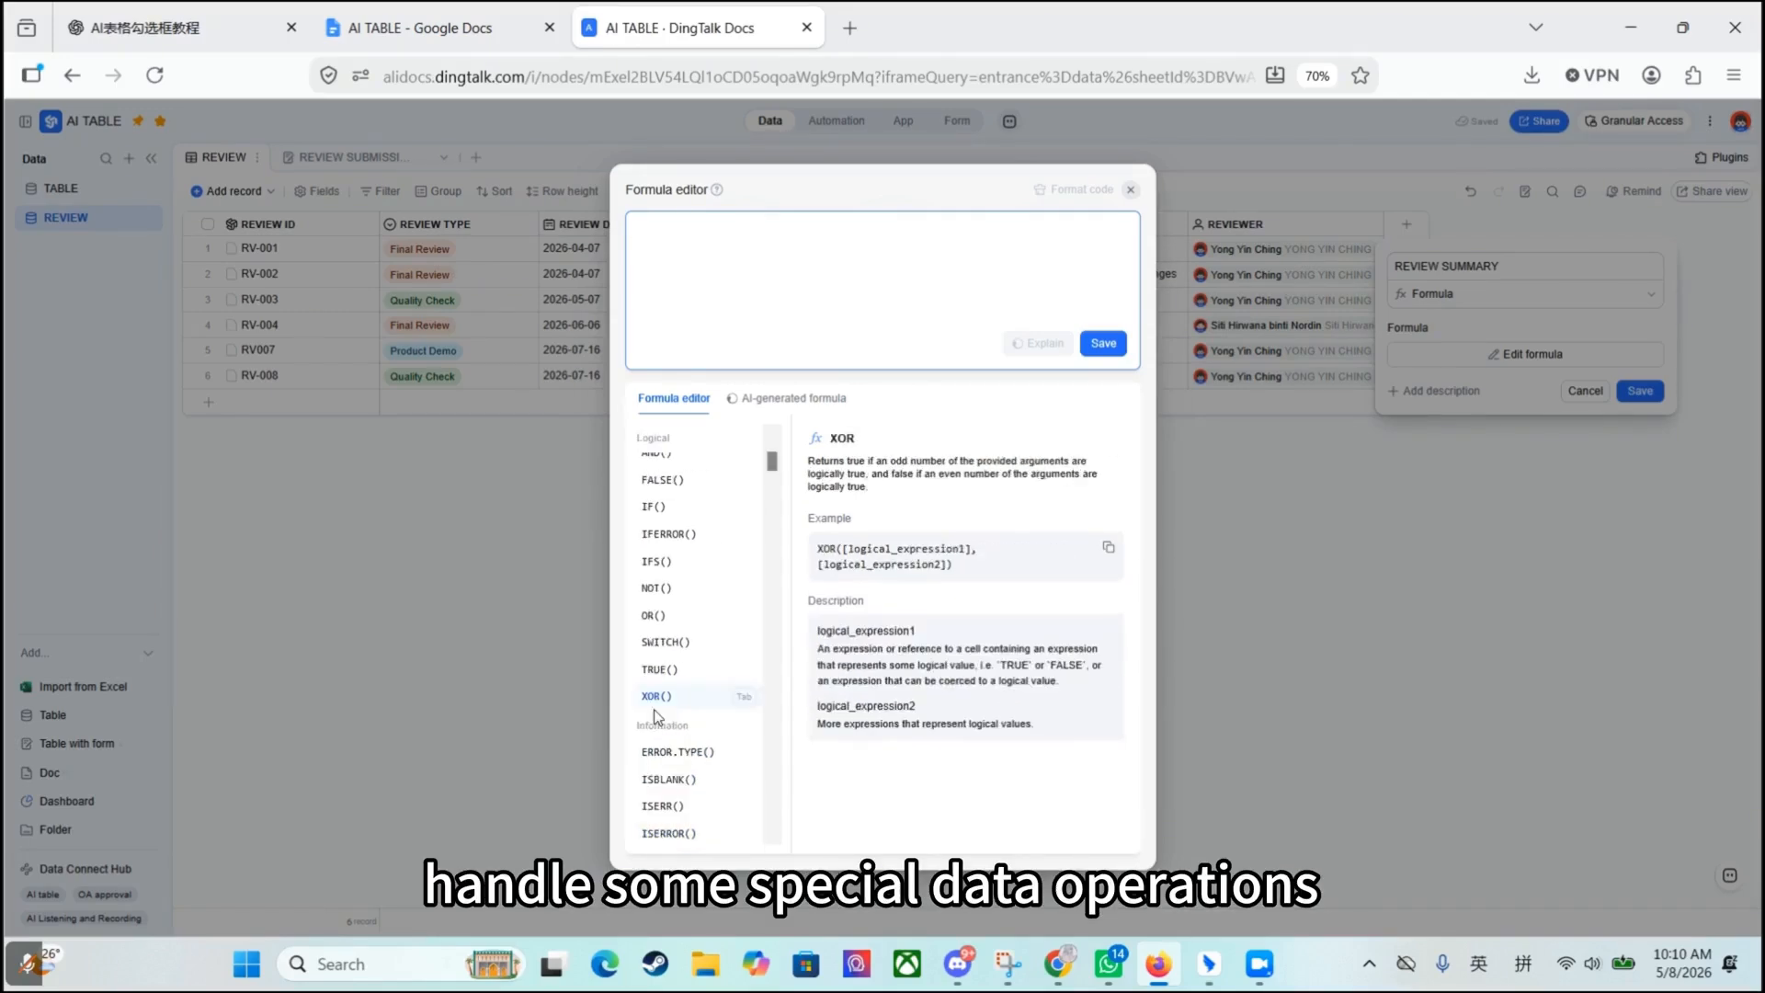
{"action": "scroll", "coordinate": [709, 497], "scroll_direction": "up", "scroll_amount": 1}
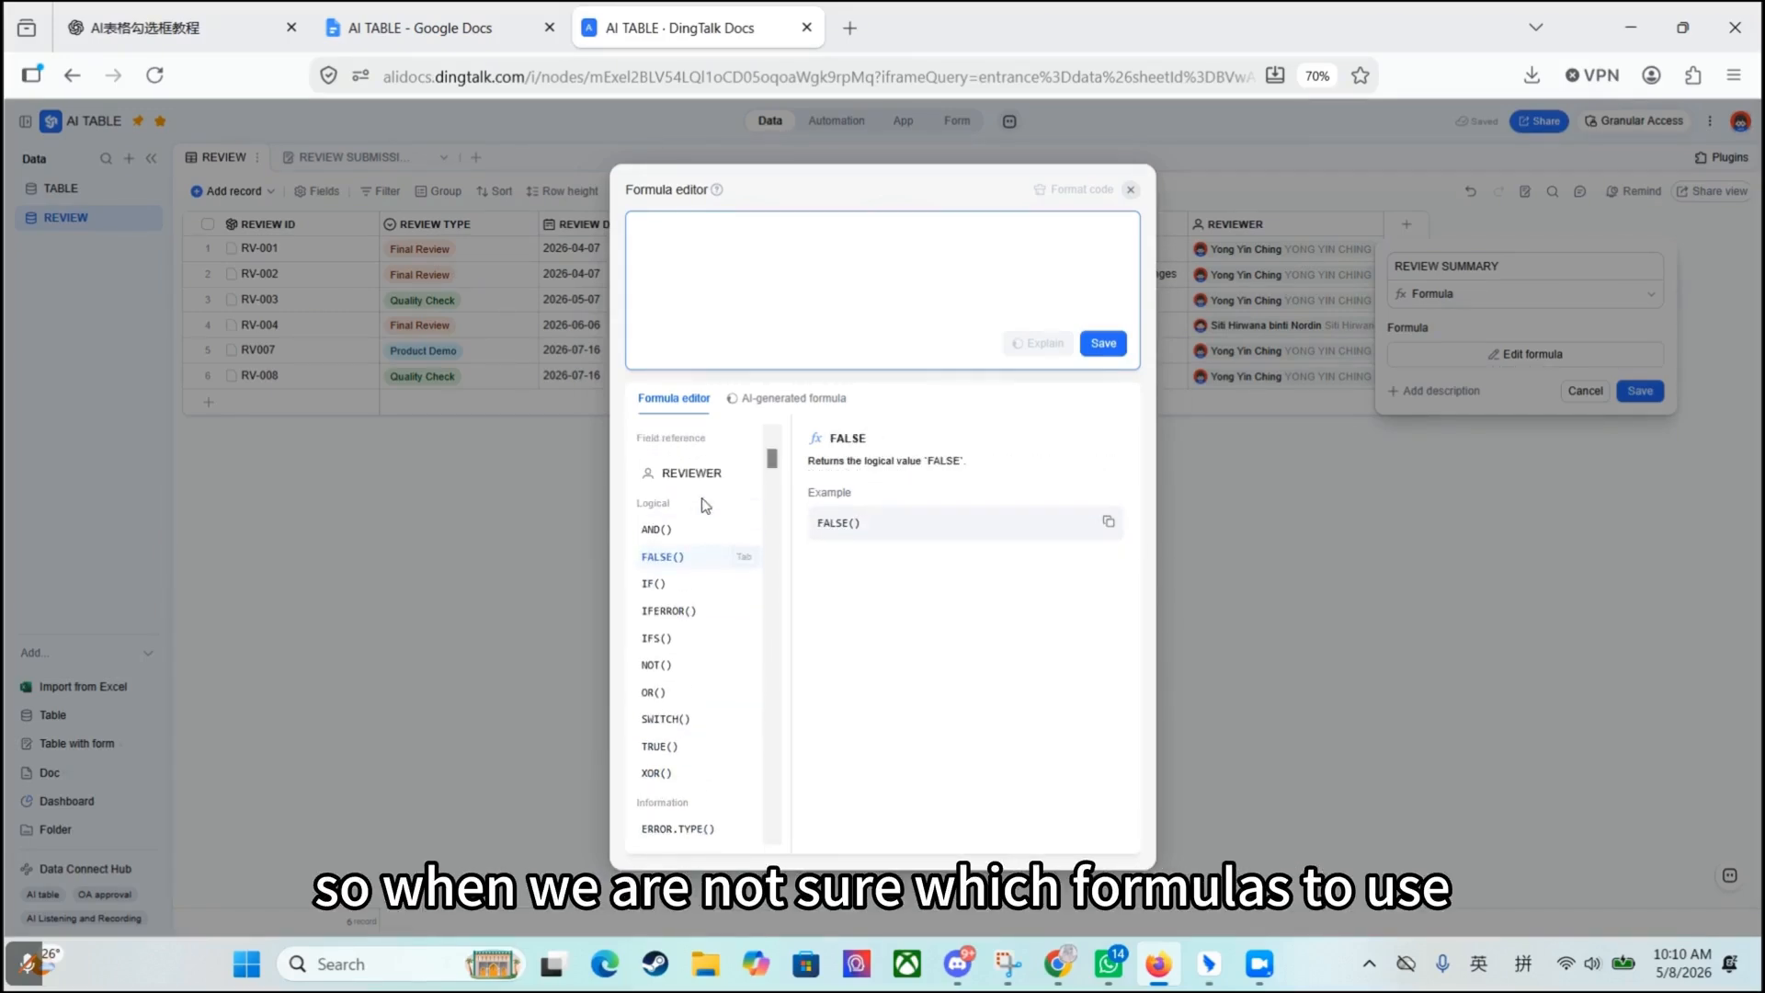
{"action": "scroll", "coordinate": [699, 717], "scroll_direction": "down", "scroll_amount": 1}
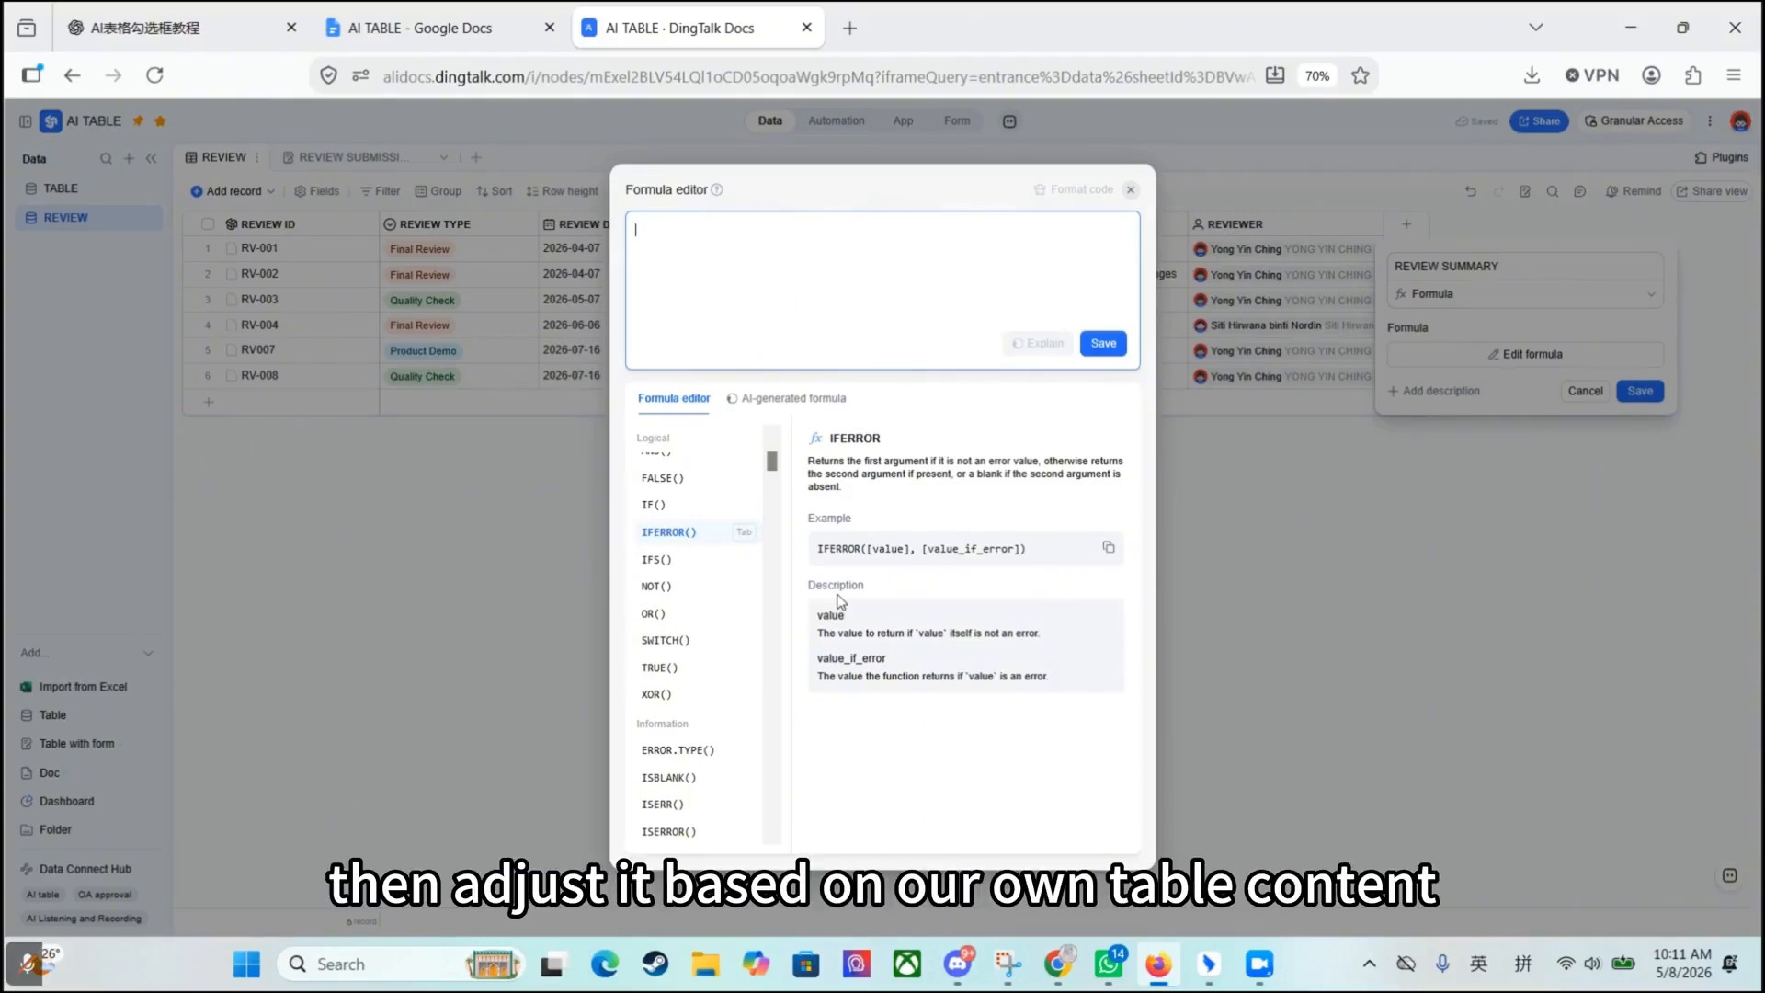
- Build a CONCAT formula from the REVIEW ID and REVIEW TYPE fields and read through its generated explanation
{"action": "scroll", "coordinate": [690, 541], "scroll_direction": "down", "scroll_amount": 5}
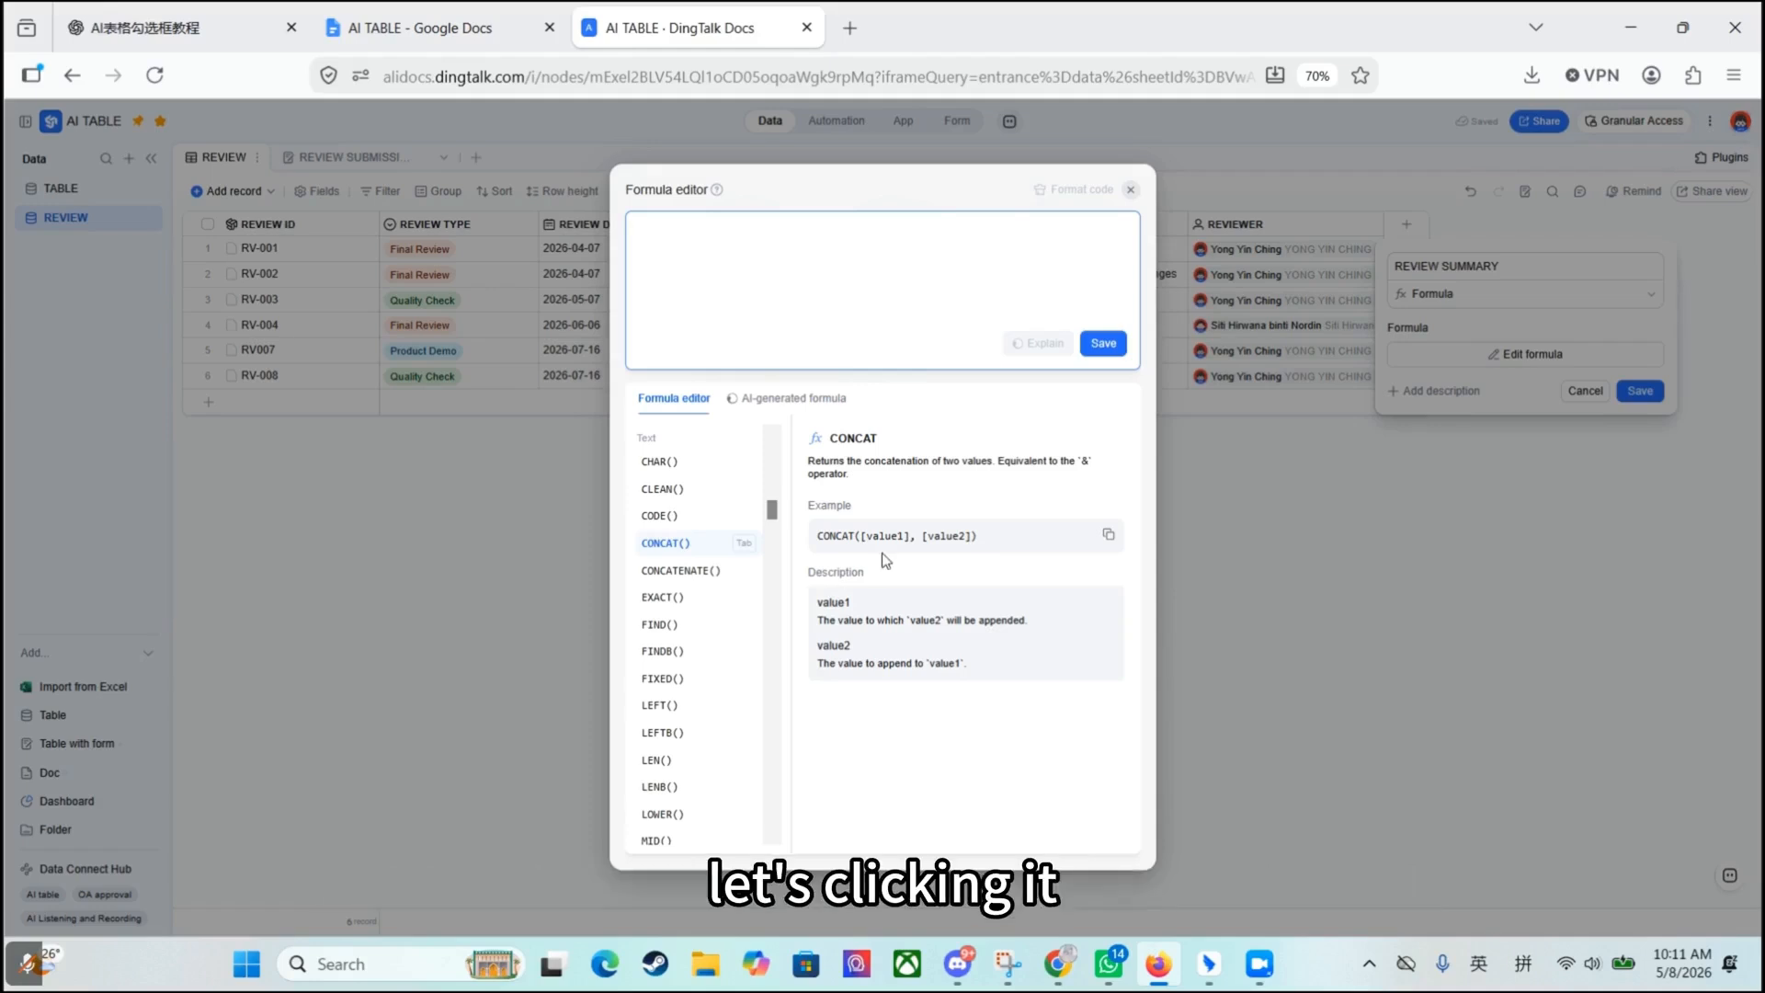
{"action": "left_click", "coordinate": [715, 546]}
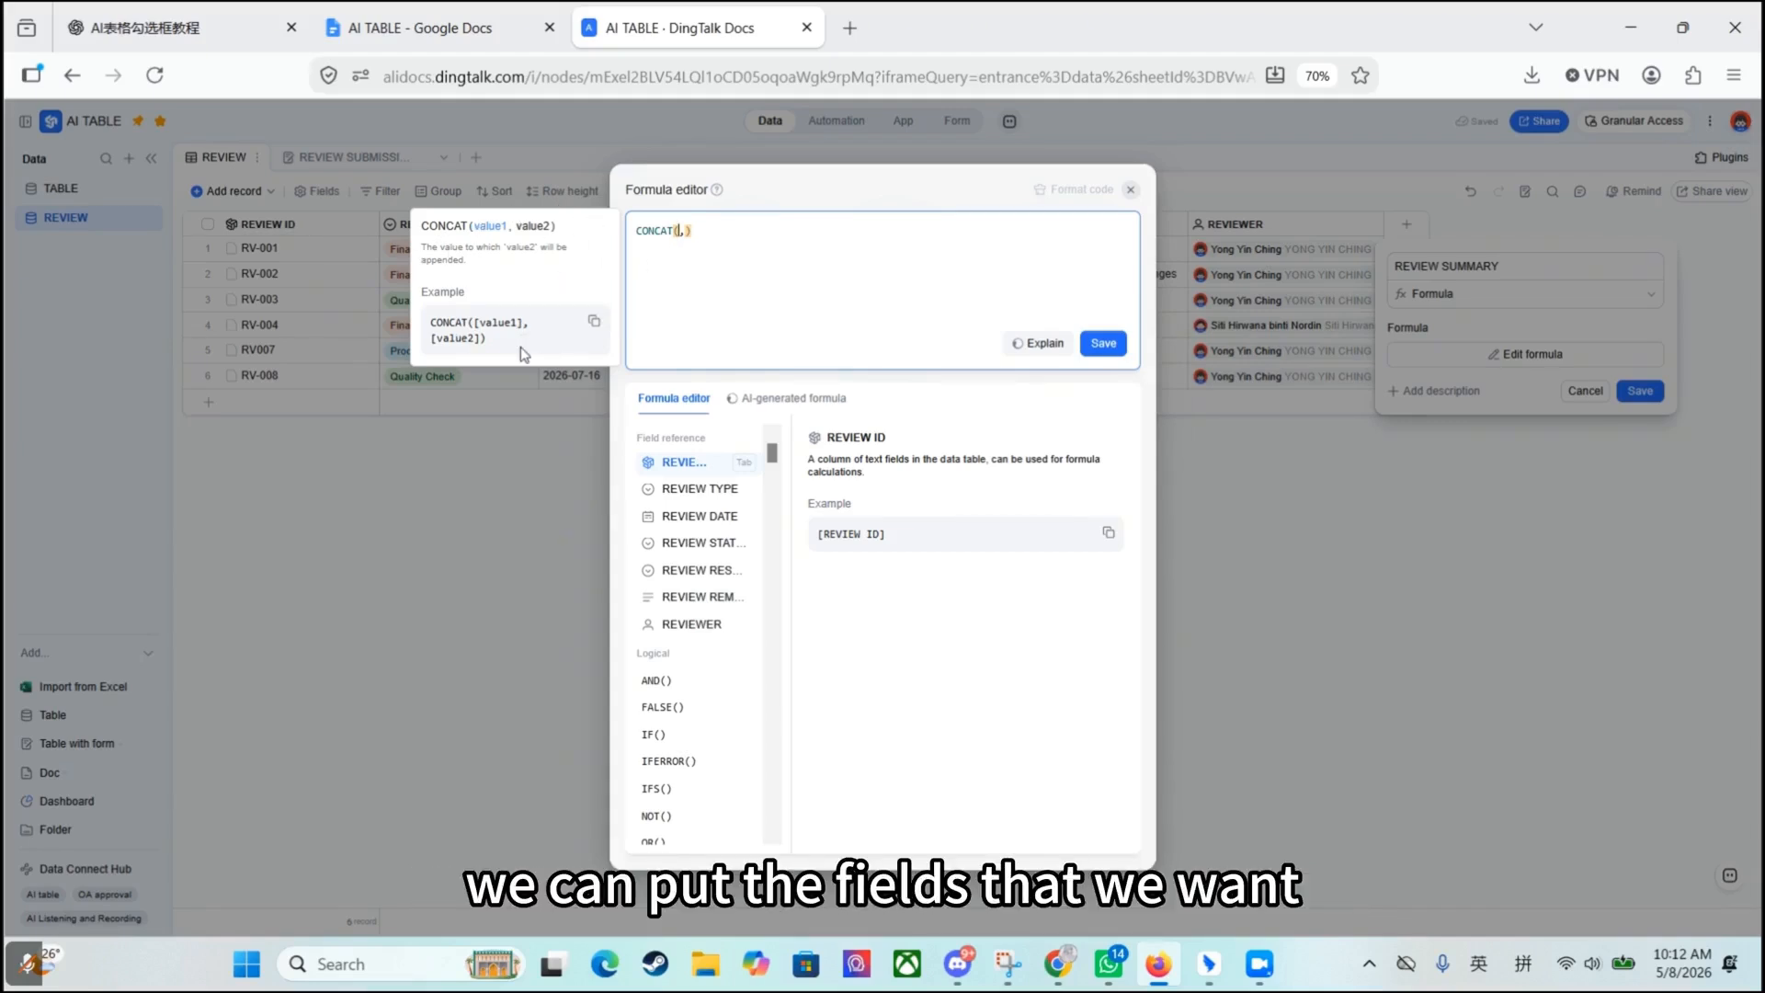
{"action": "left_click", "coordinate": [699, 464]}
{"action": "left_click", "coordinate": [715, 490]}
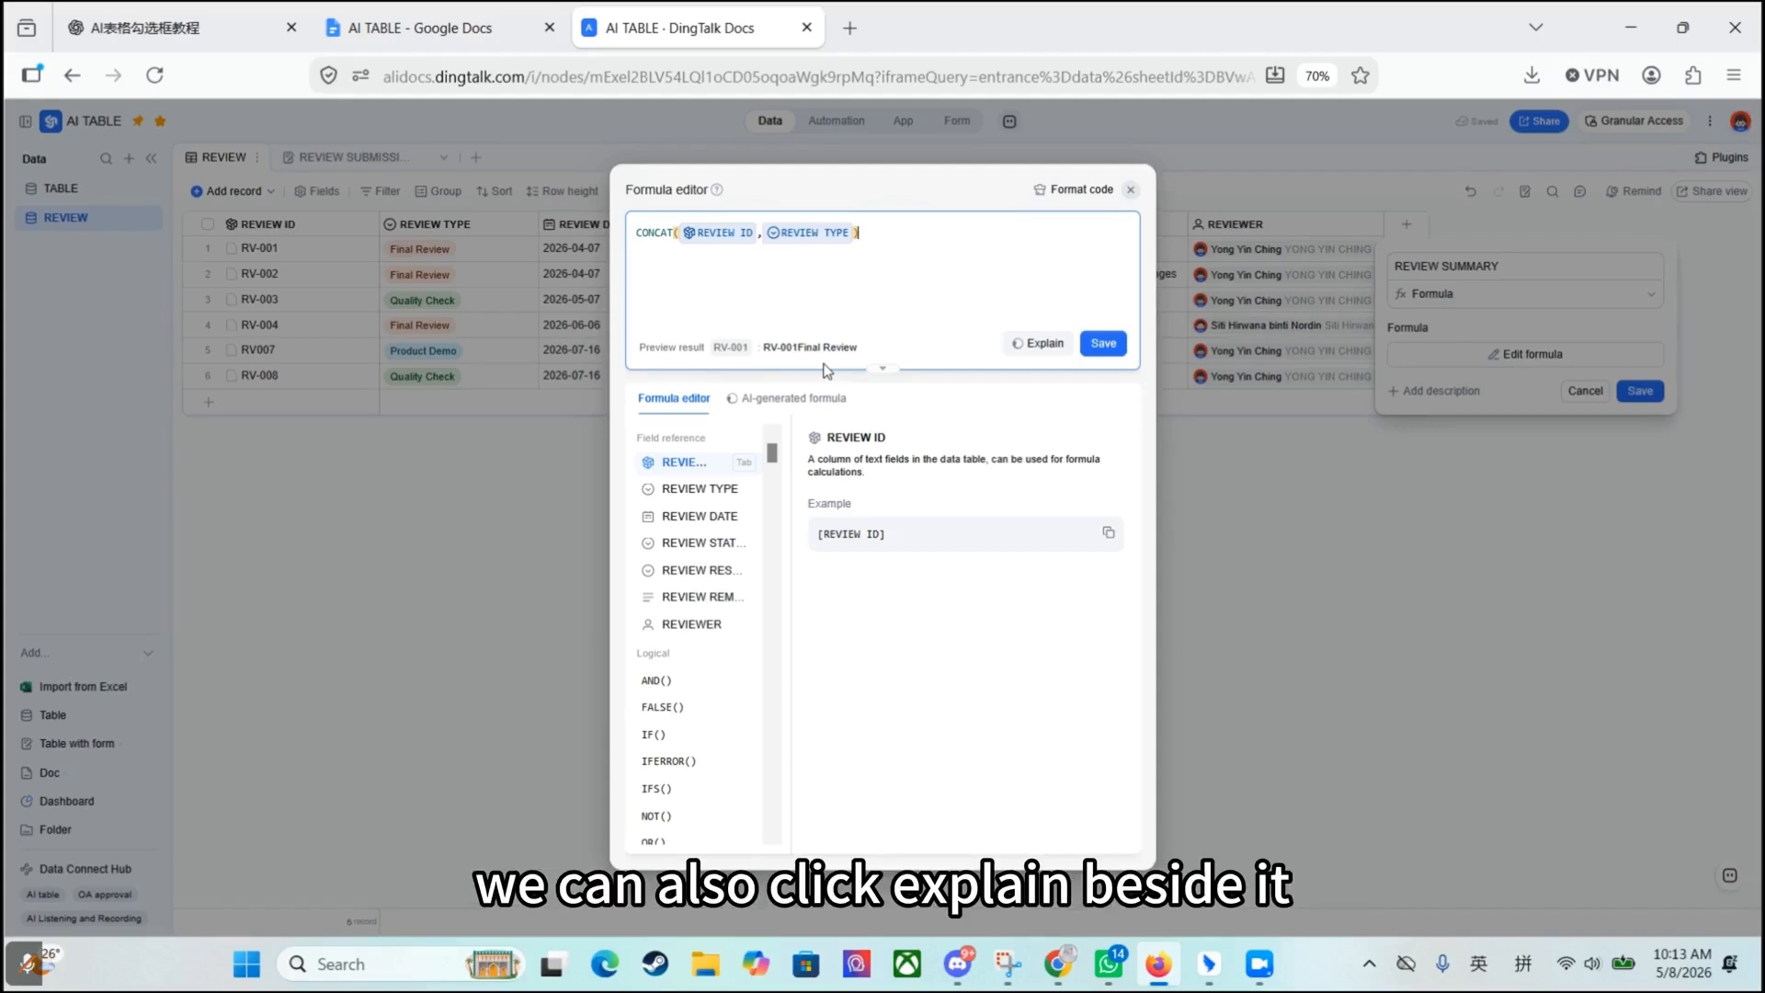
{"action": "left_click", "coordinate": [1042, 346]}
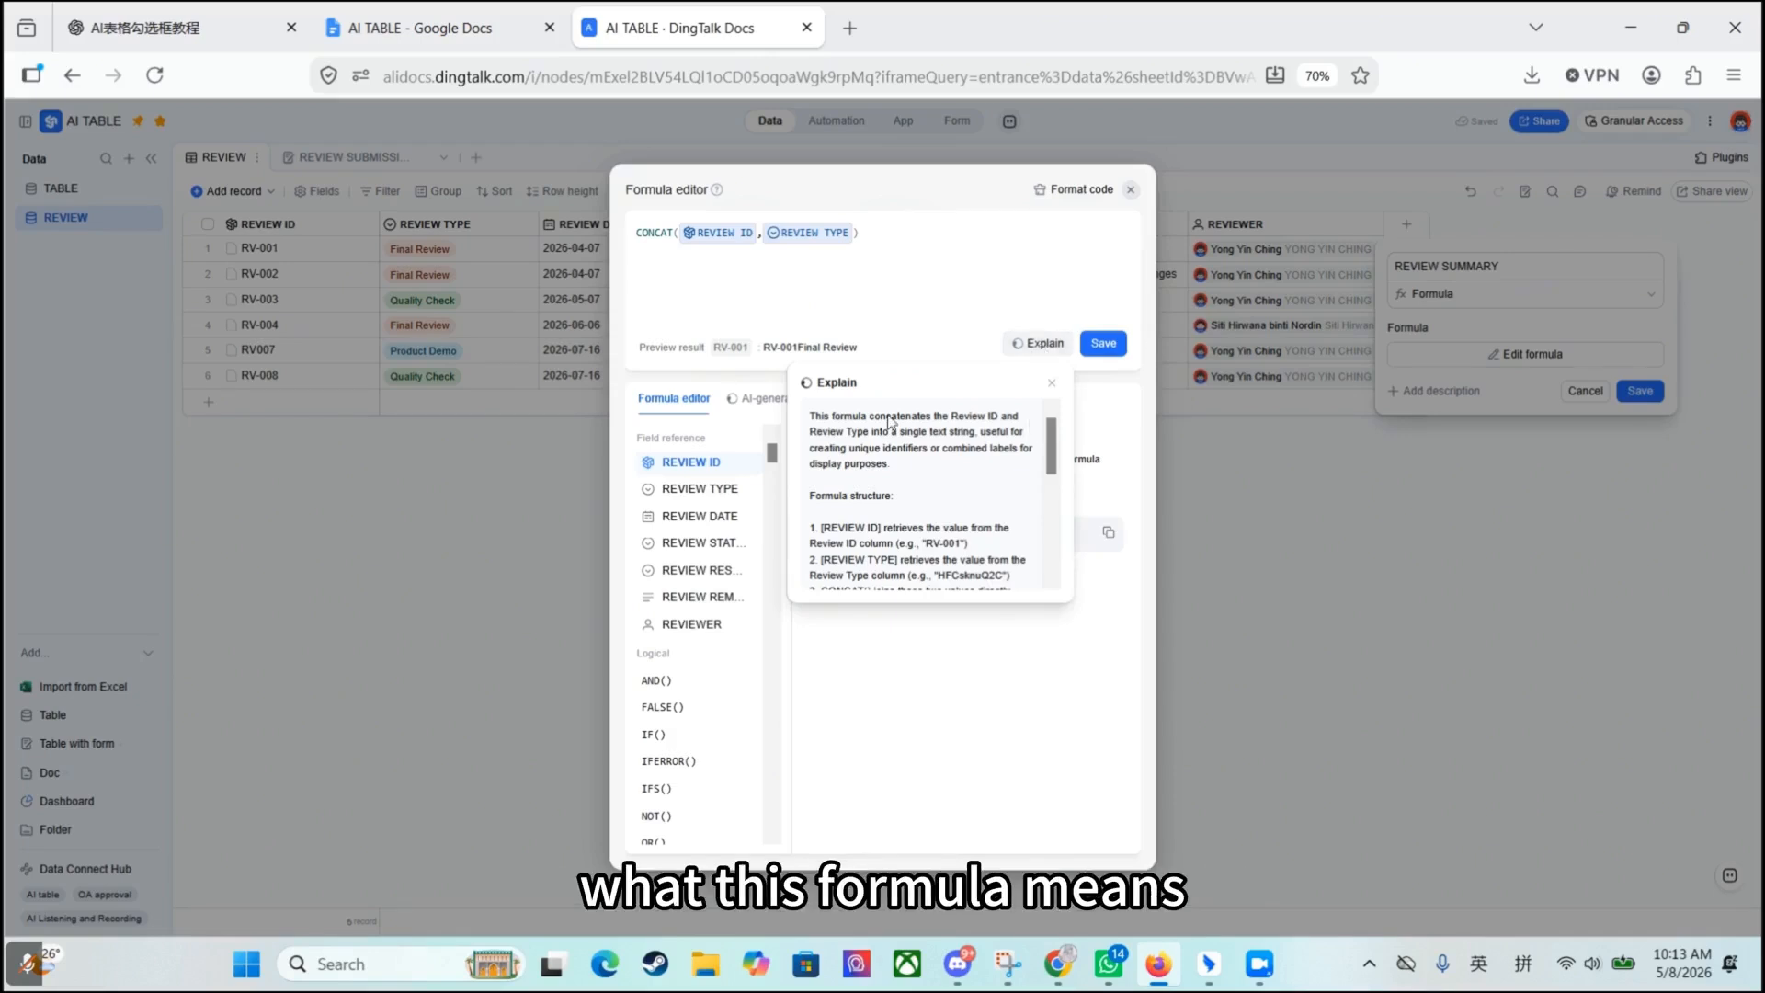
{"action": "scroll", "coordinate": [890, 423], "scroll_direction": "down", "scroll_amount": 5}
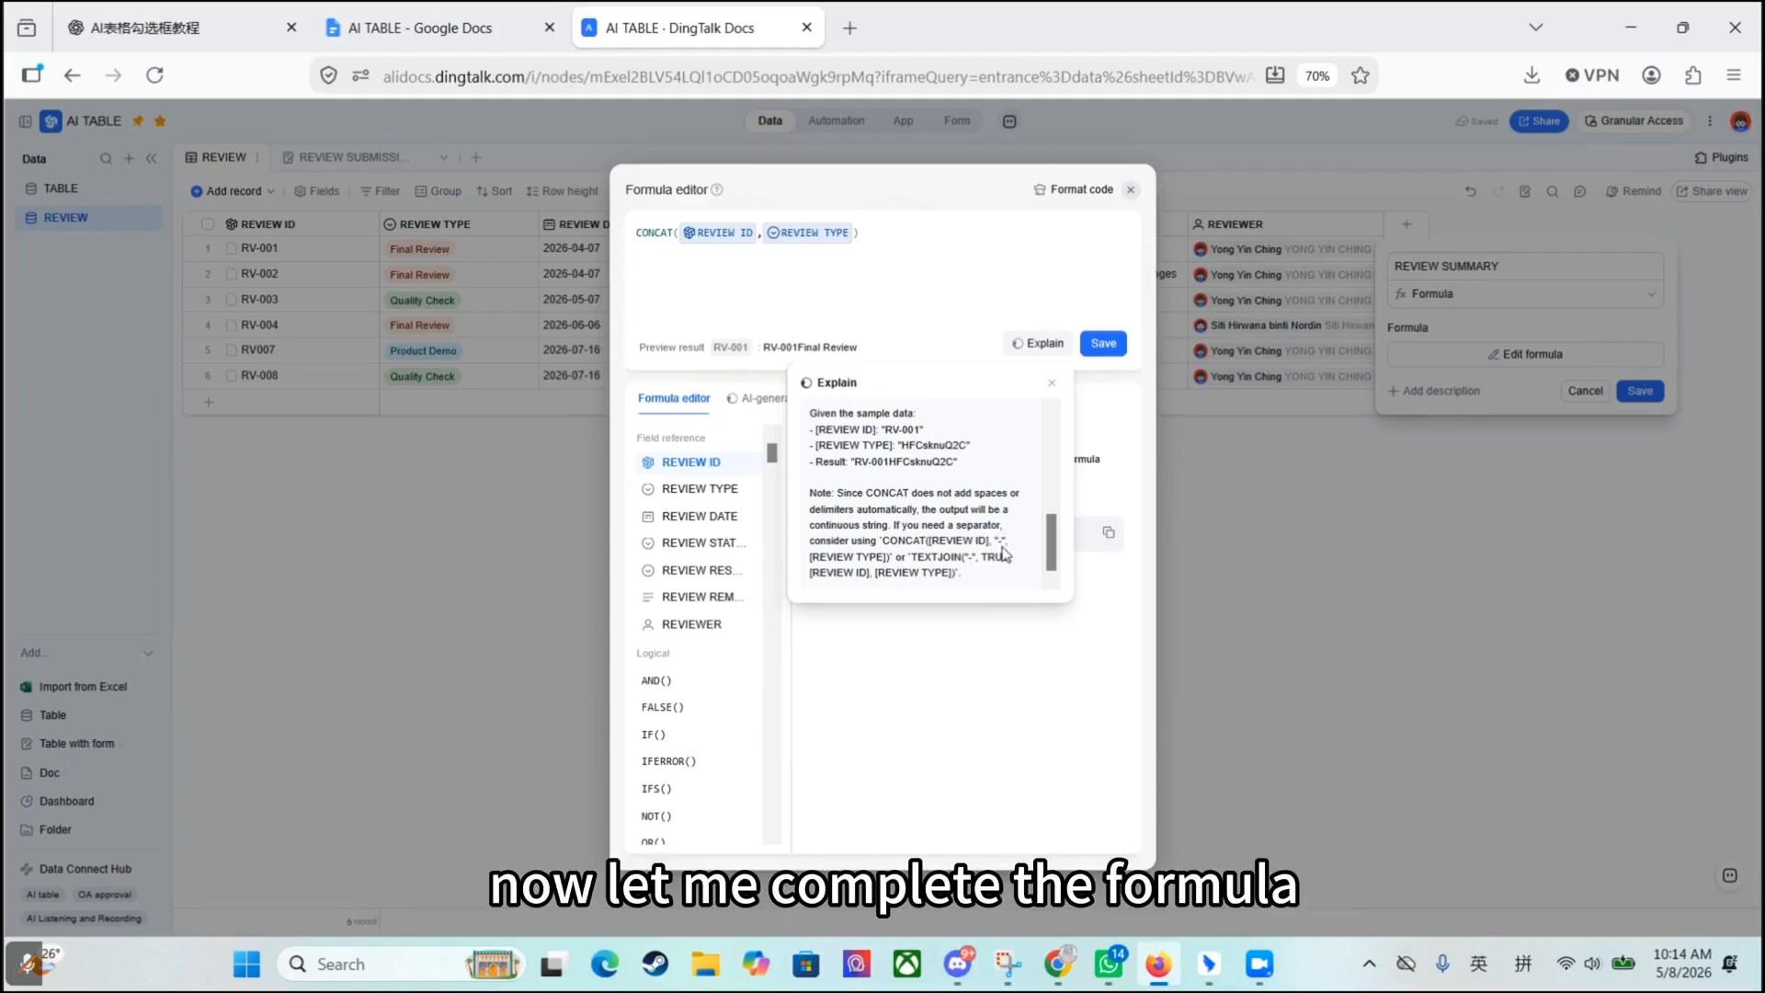
- Insert a "-" separator between REVIEW ID and REVIEW TYPE in the CONCAT formula, then save the formula and the field
{"action": "left_click", "coordinate": [898, 221]}
{"action": "type", "text": "\"-\","}
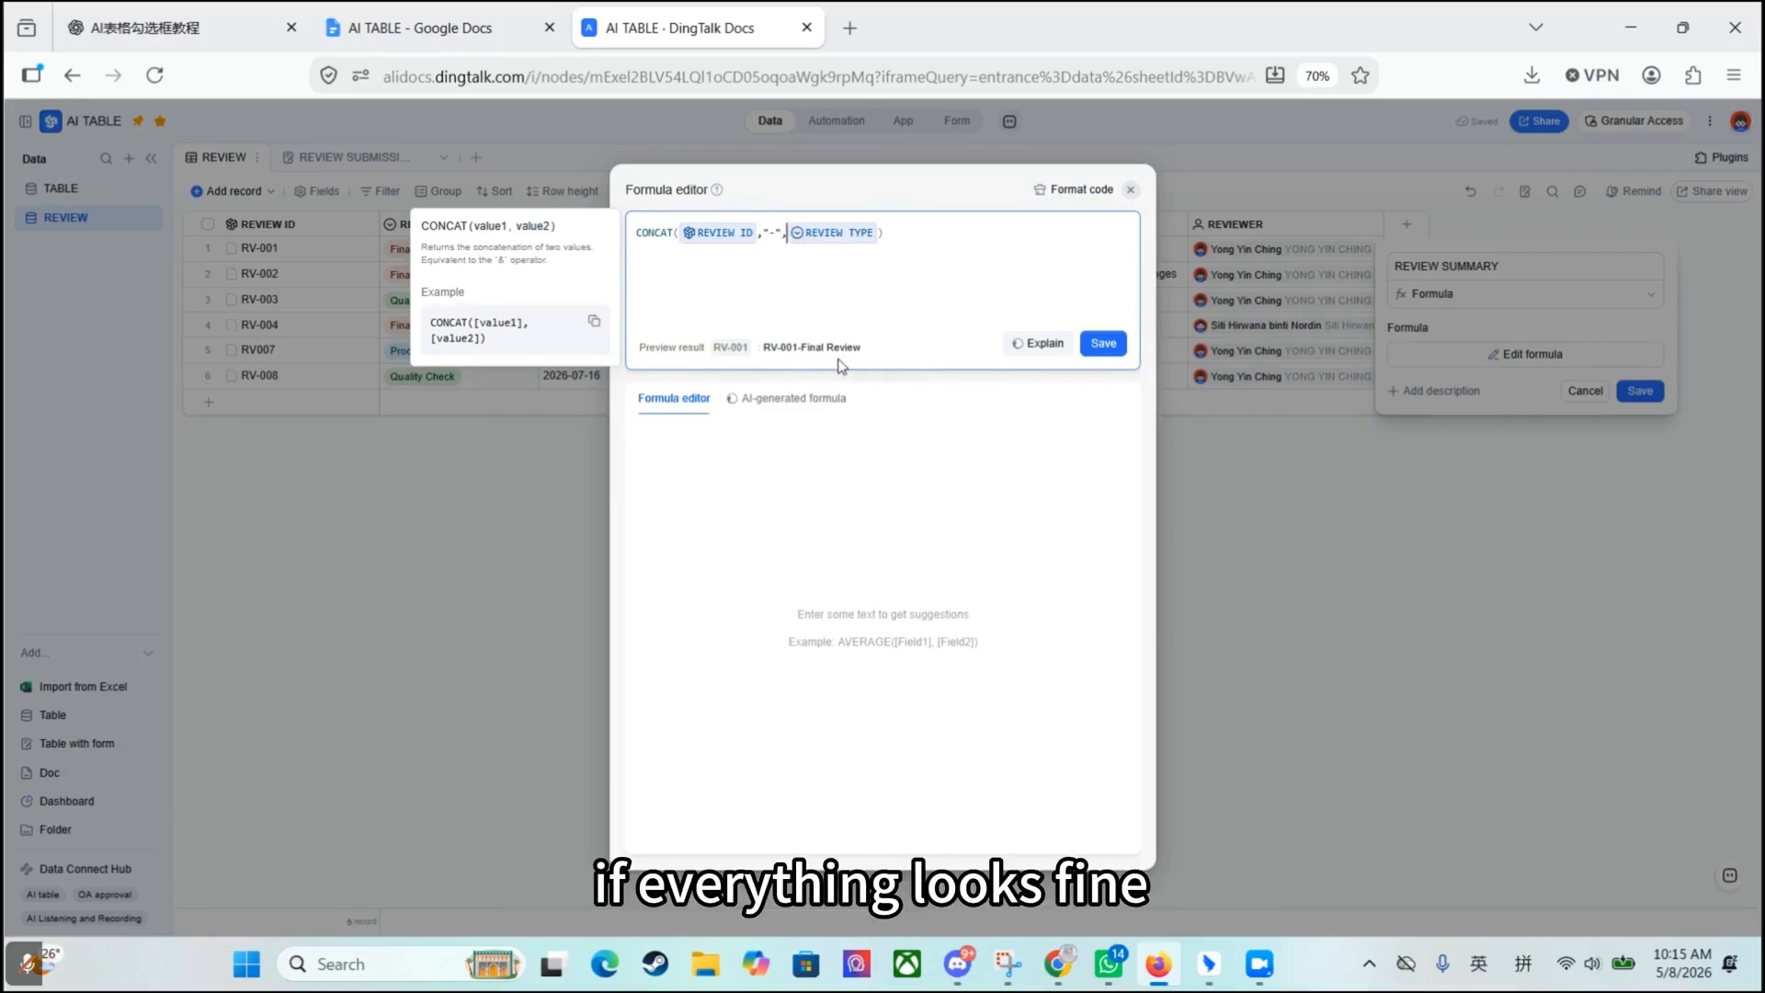
{"action": "left_click", "coordinate": [1103, 343]}
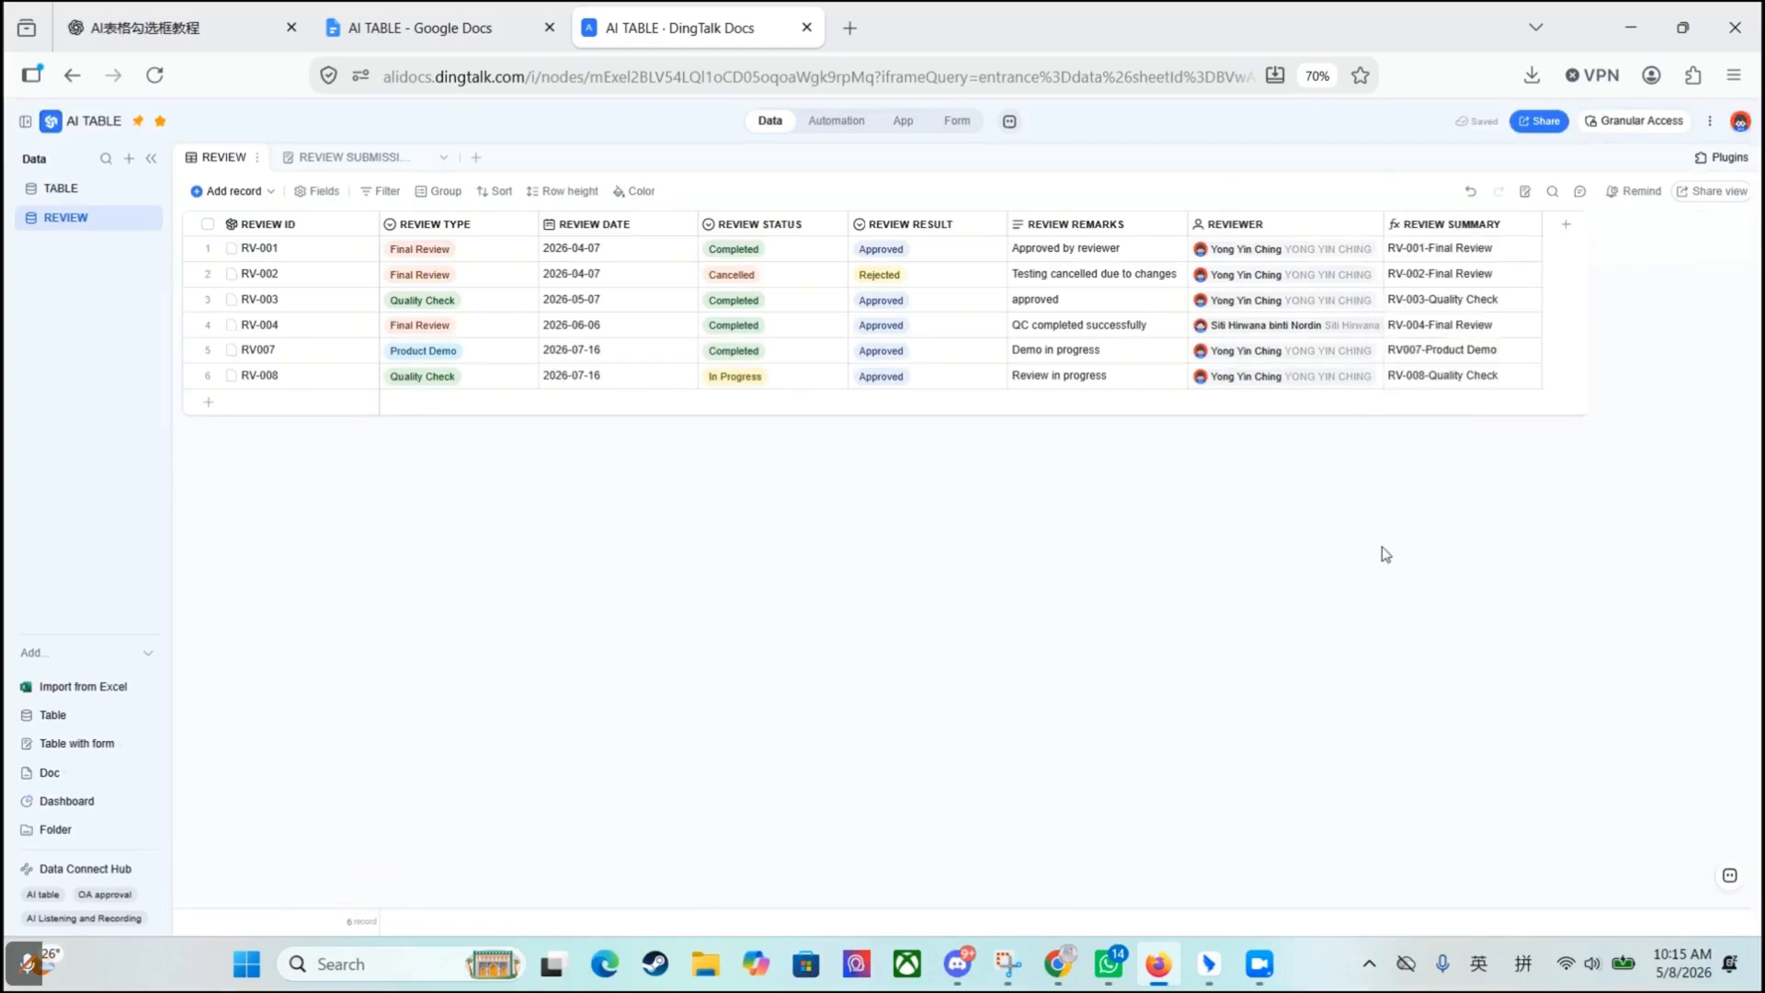
{"action": "left_click", "coordinate": [1640, 391]}
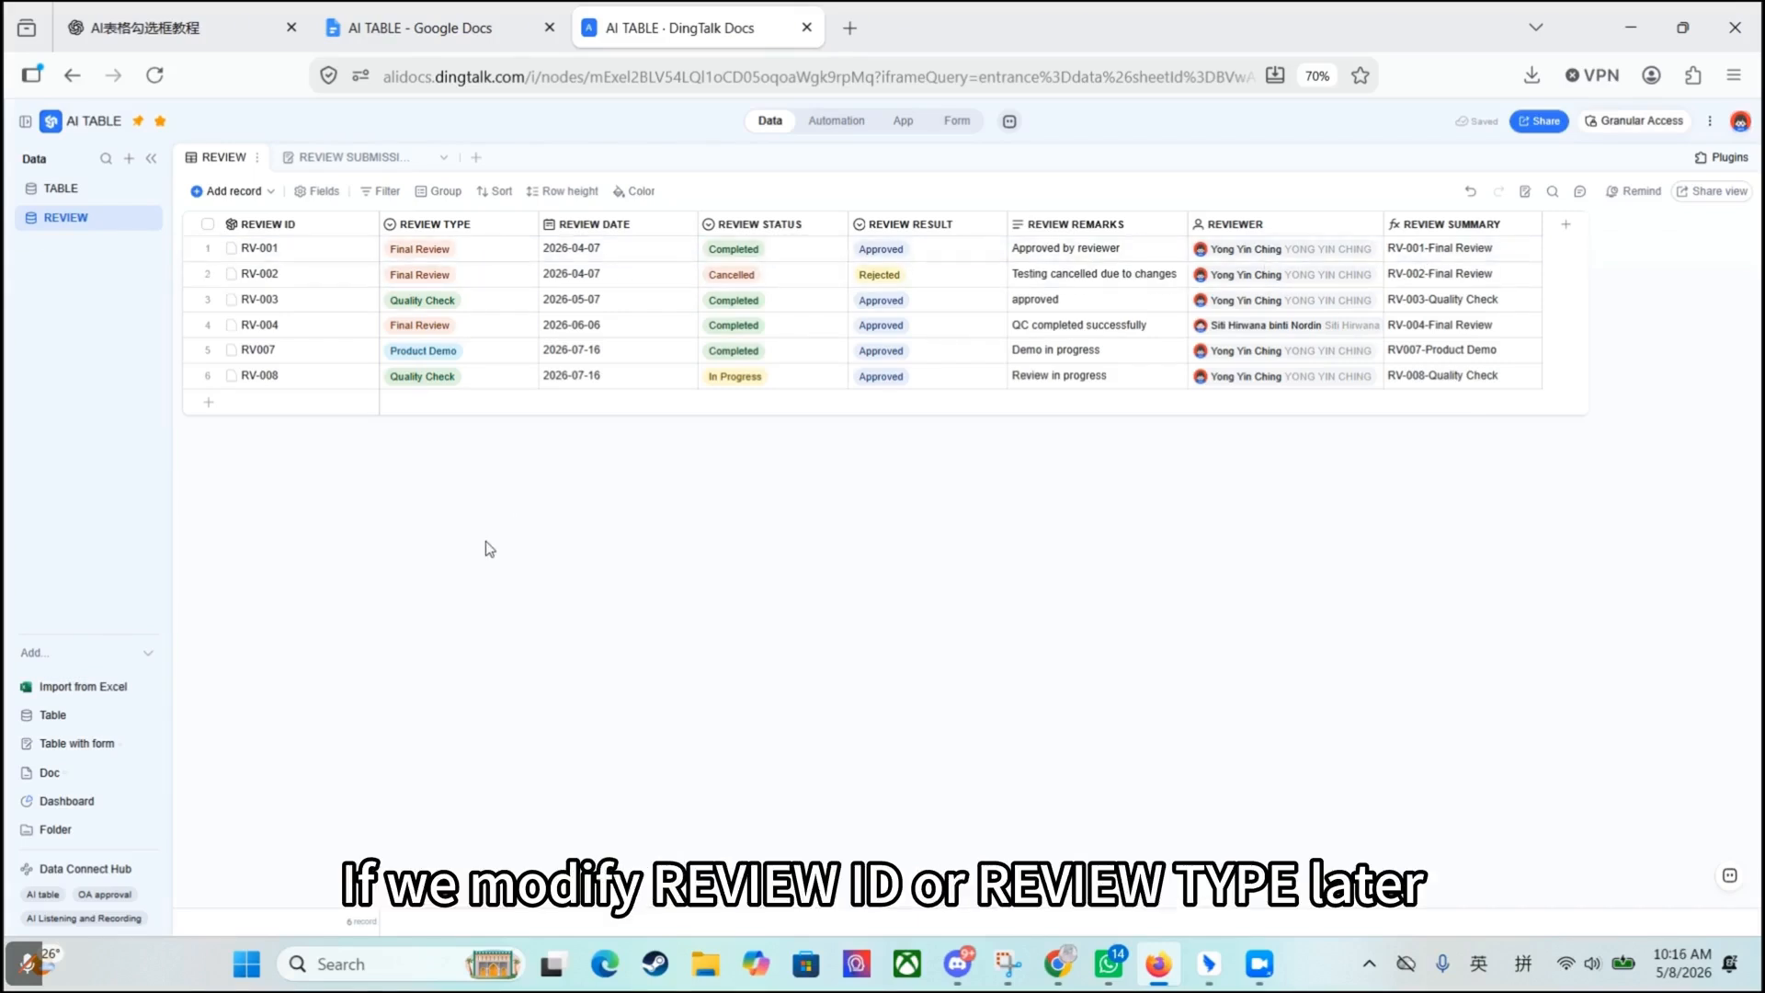
- Change the REVIEW TYPE of record RV-001 to Quality Check
{"action": "left_click", "coordinate": [495, 258]}
{"action": "left_click", "coordinate": [528, 250]}
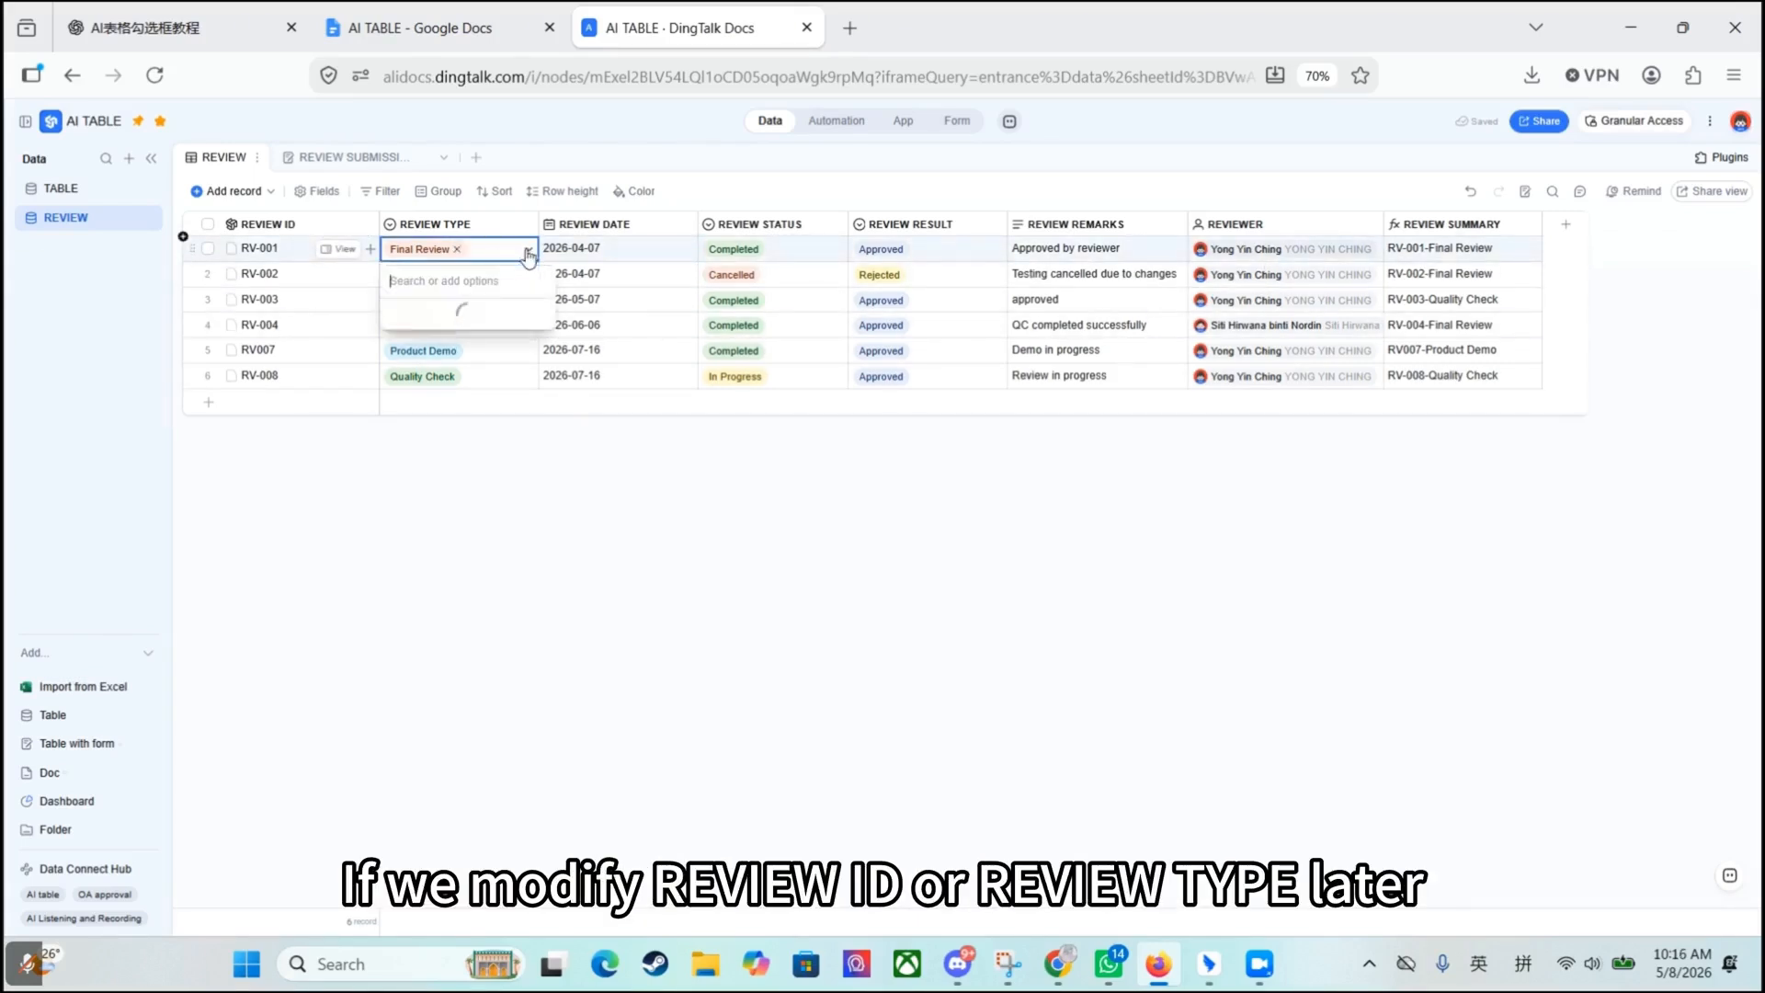
{"action": "left_click", "coordinate": [477, 350]}
{"action": "left_click", "coordinate": [481, 500]}
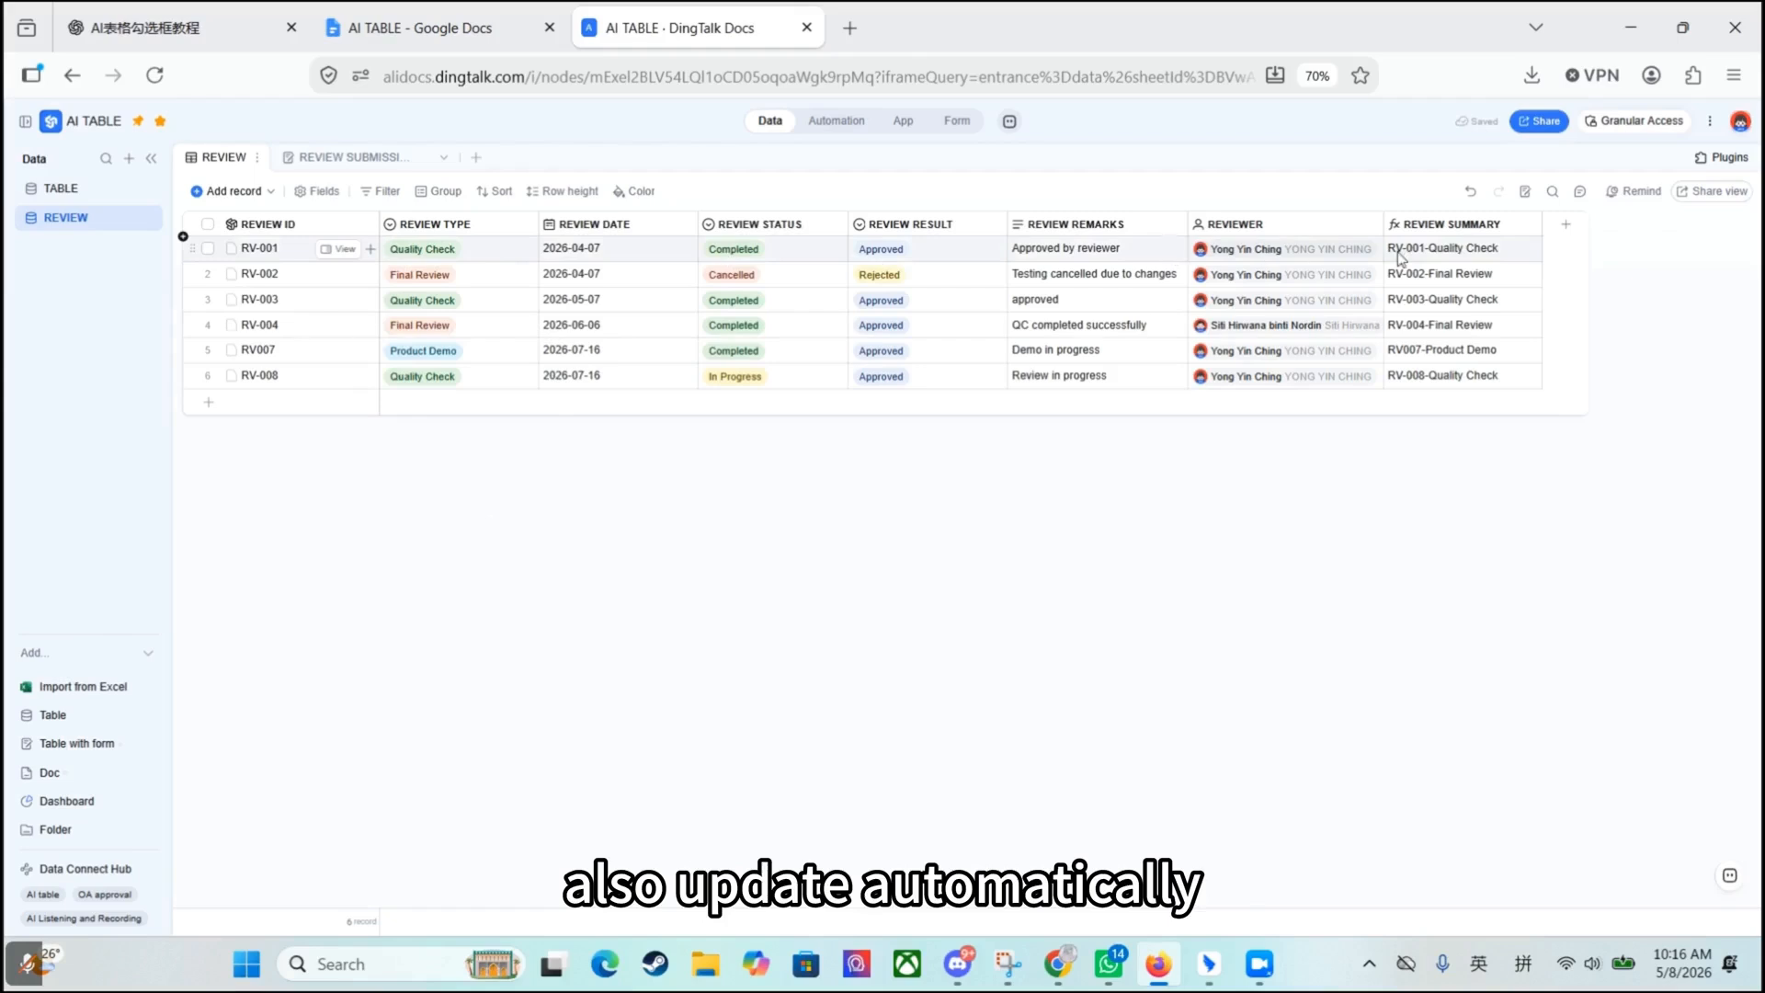